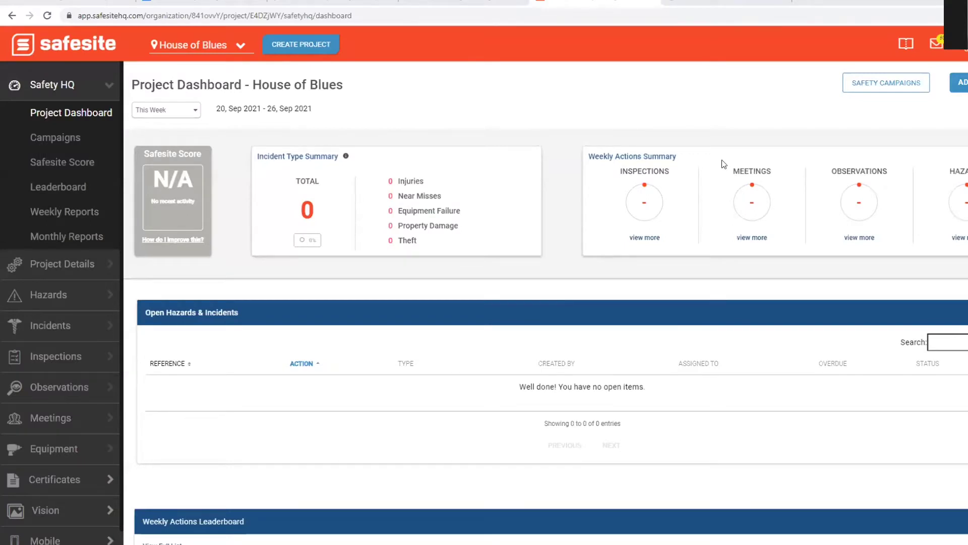
Step: Switch both the mobile app preview and the web dashboard to the House of Blues project
click(240, 47)
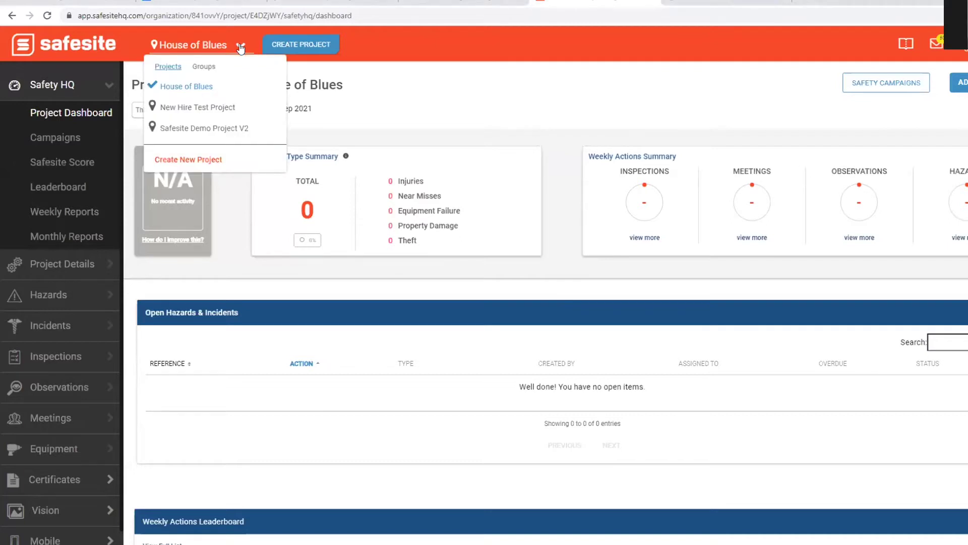
click(721, 5)
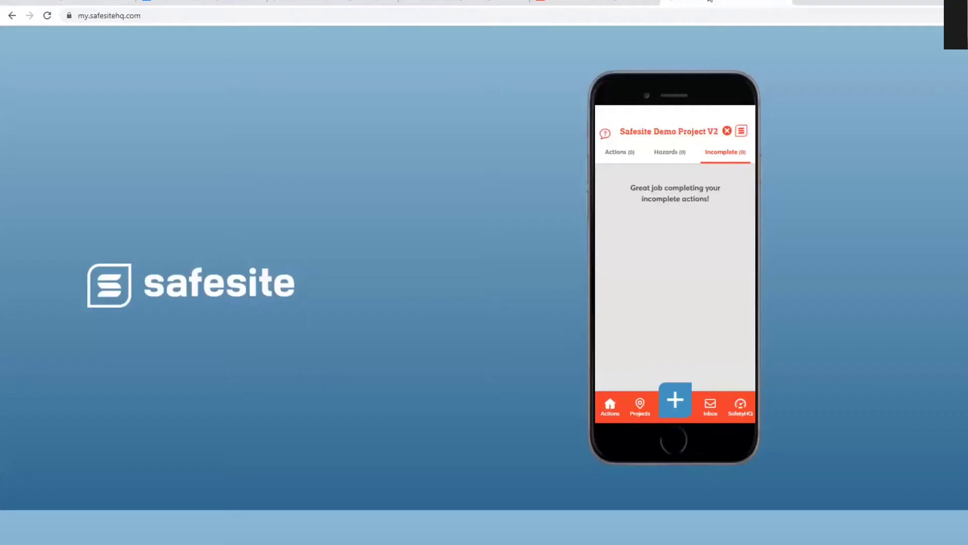
click(726, 131)
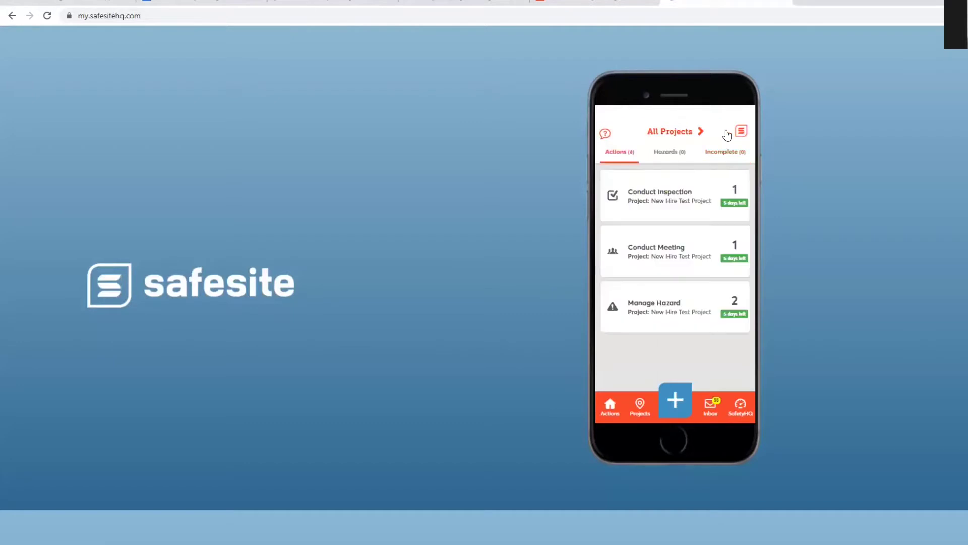
click(700, 131)
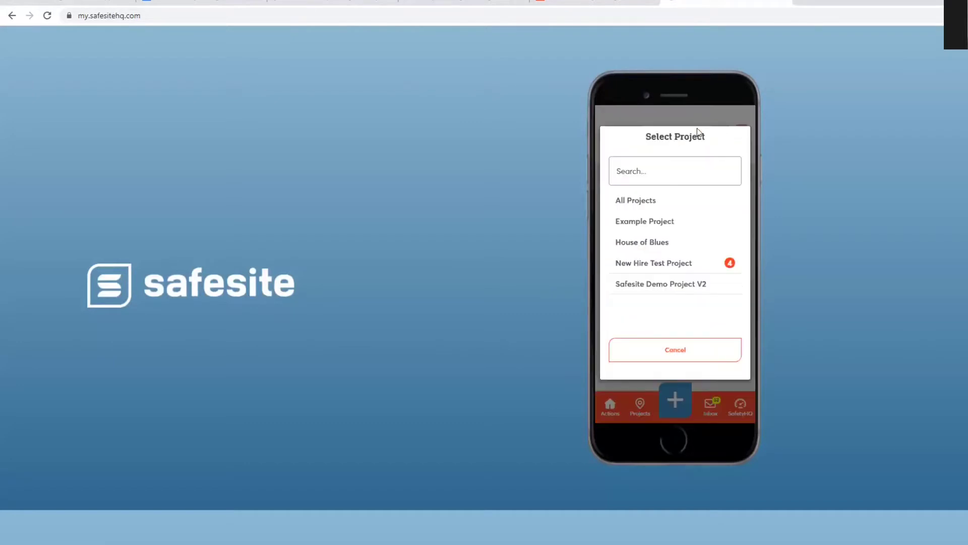
click(642, 245)
click(589, 5)
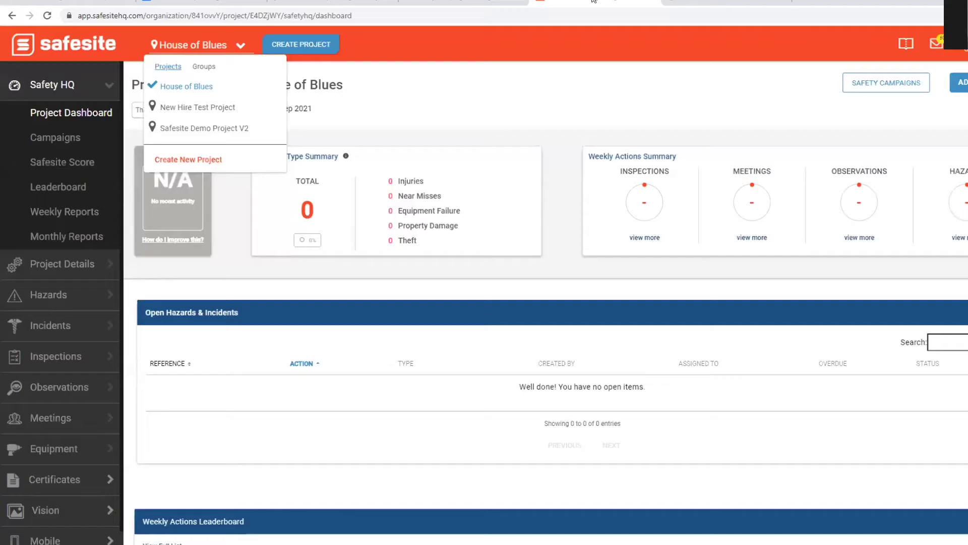
click(199, 90)
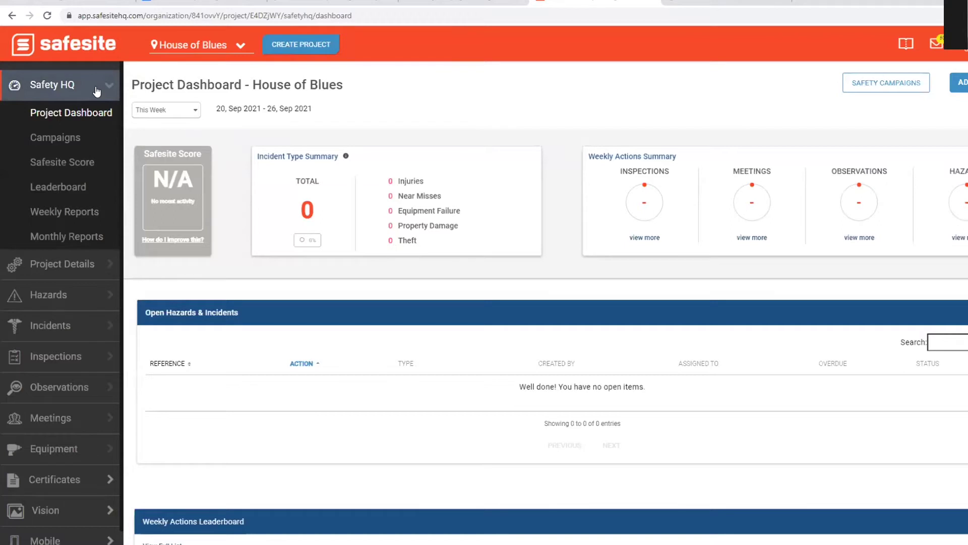
Step: From House of Blues' Safety Campaigns list, start a NEW campaign
click(52, 138)
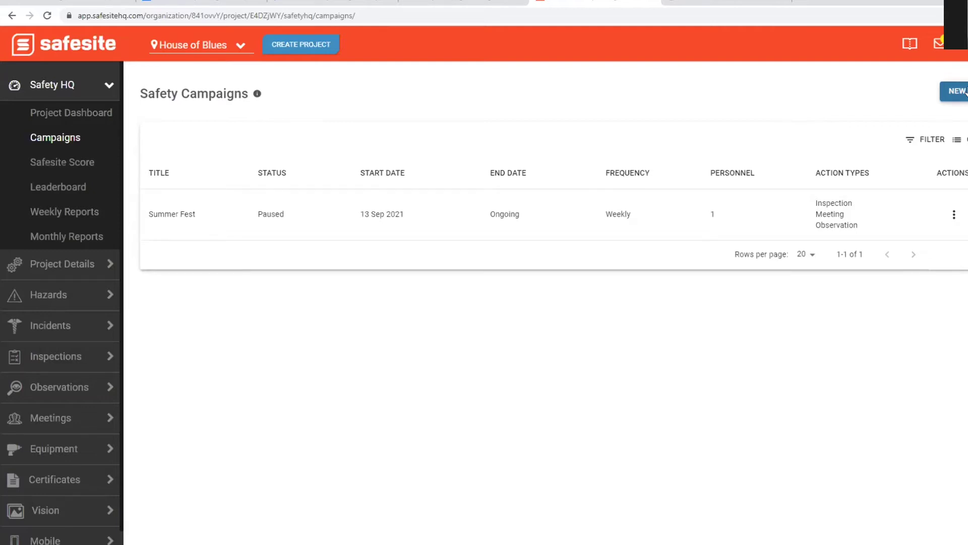
click(963, 91)
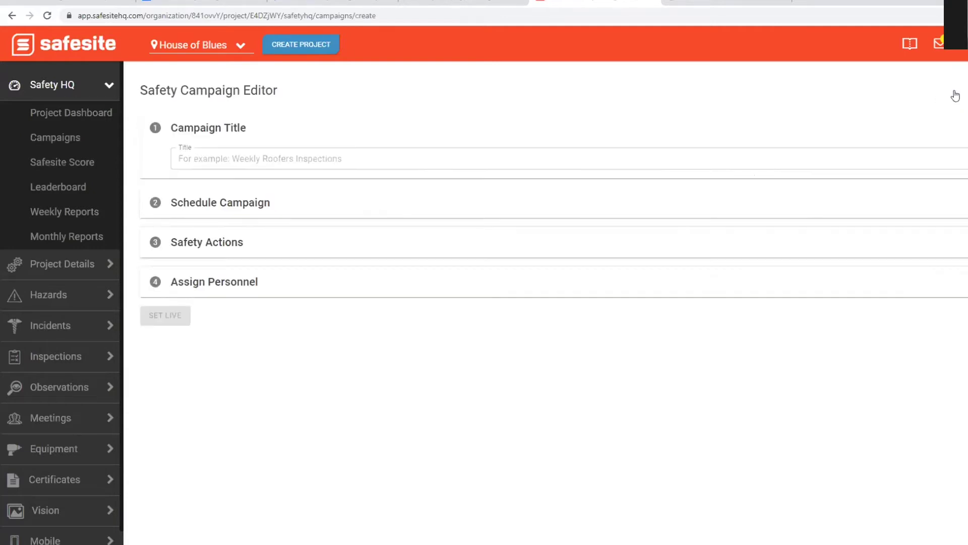
Step: Title the campaign 'Weekly Roofer Meeting' using the title suggestion list
click(291, 154)
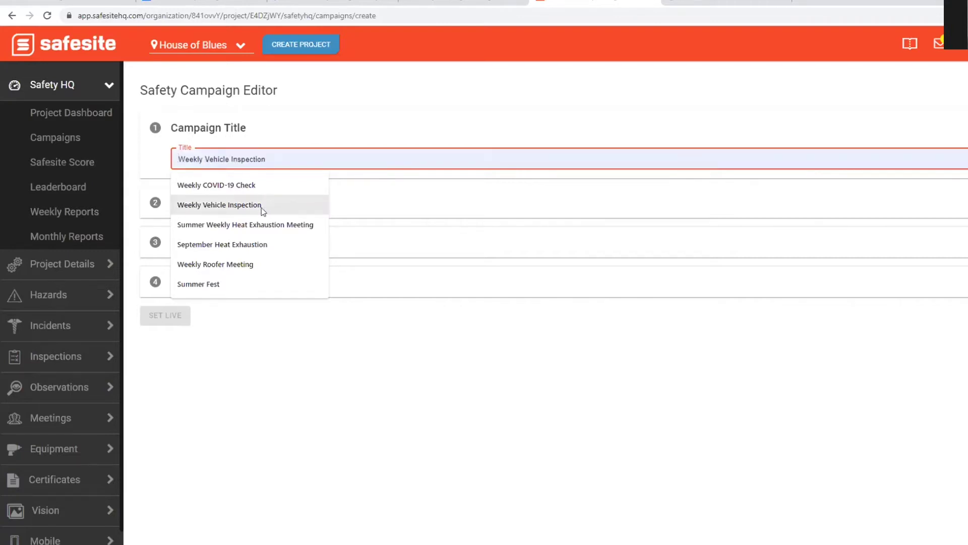
click(250, 264)
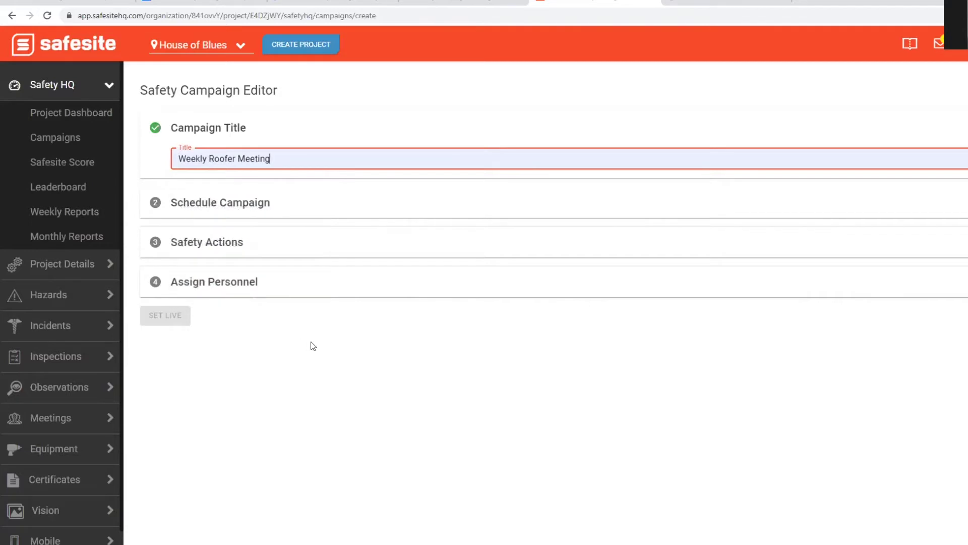
Step: Schedule the campaign to repeat weekly from a custom Sep 23 start to a Nov 30, 2021 end
click(292, 204)
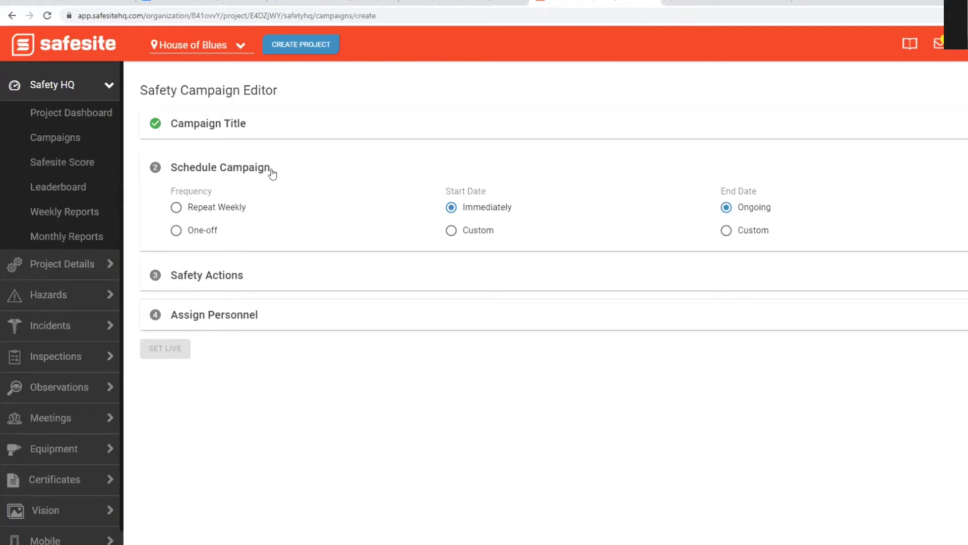
click(176, 208)
click(451, 230)
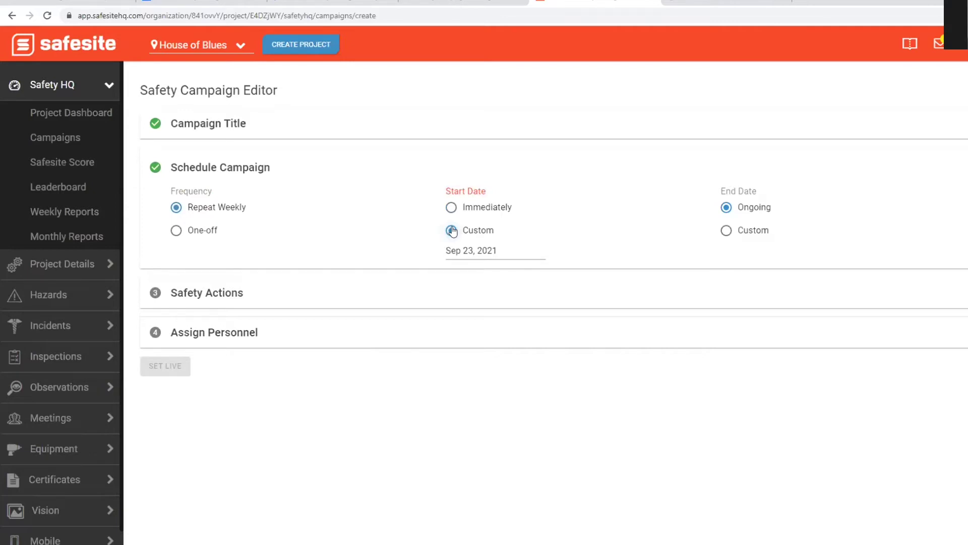
click(727, 231)
click(752, 252)
click(599, 238)
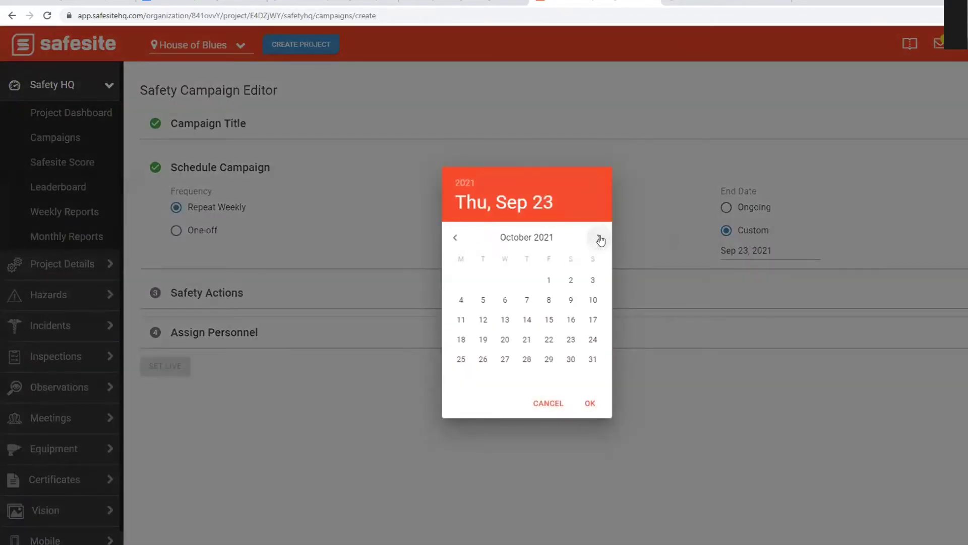
click(600, 238)
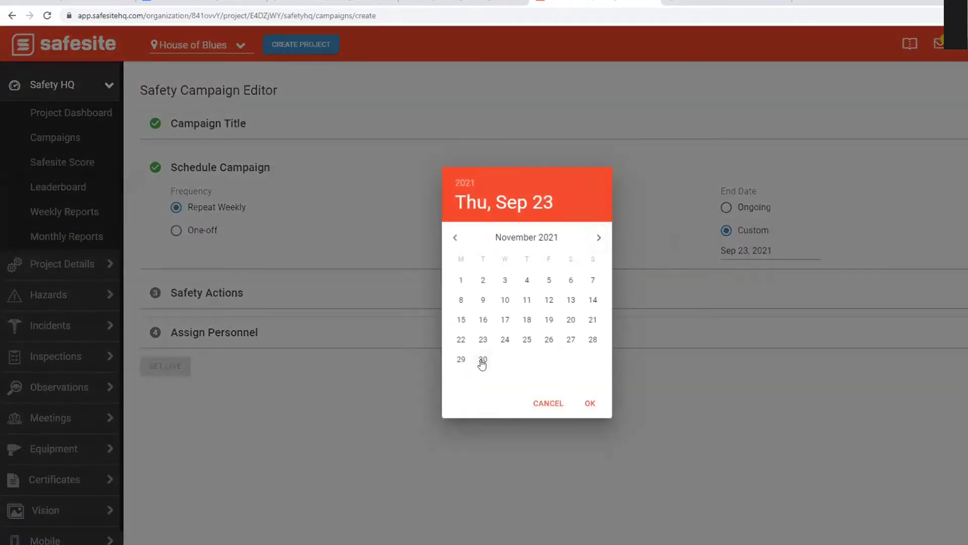
click(482, 360)
click(590, 403)
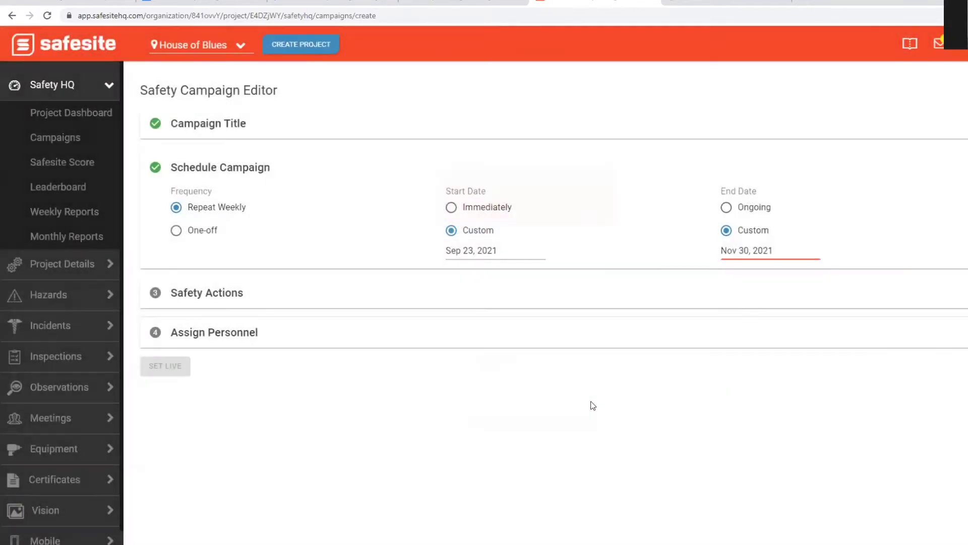
click(201, 292)
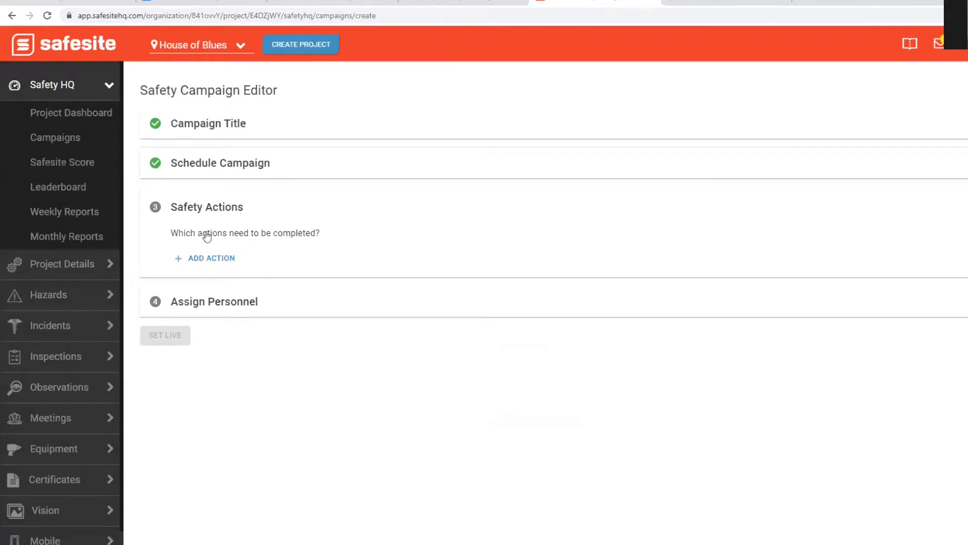
Step: Add three safety actions, Inspections, Meetings and Observations, each with a count of 1
click(200, 259)
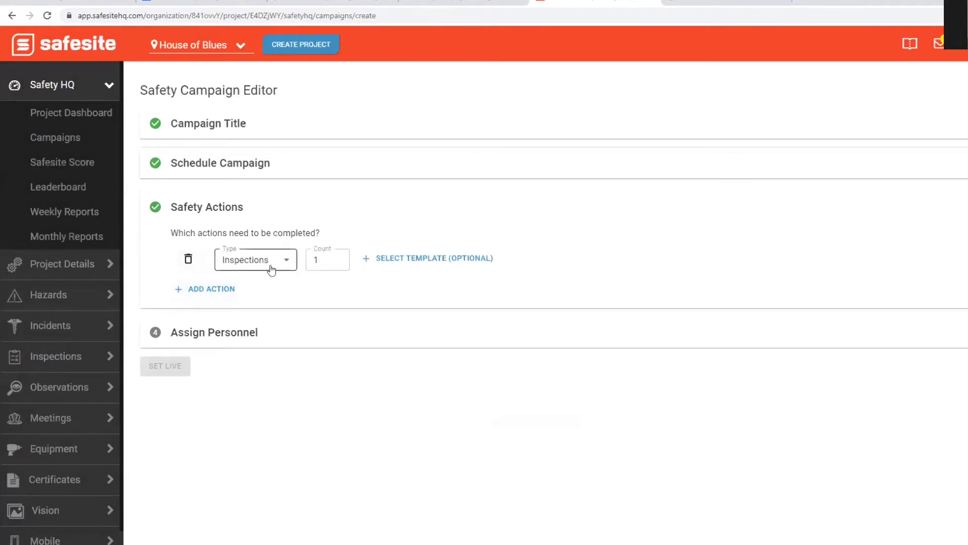
click(216, 289)
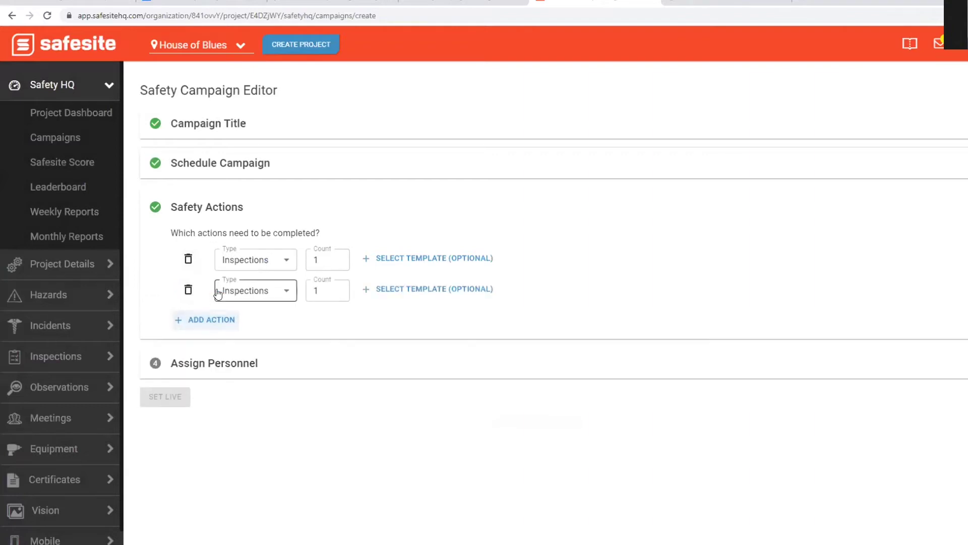
click(295, 294)
click(233, 309)
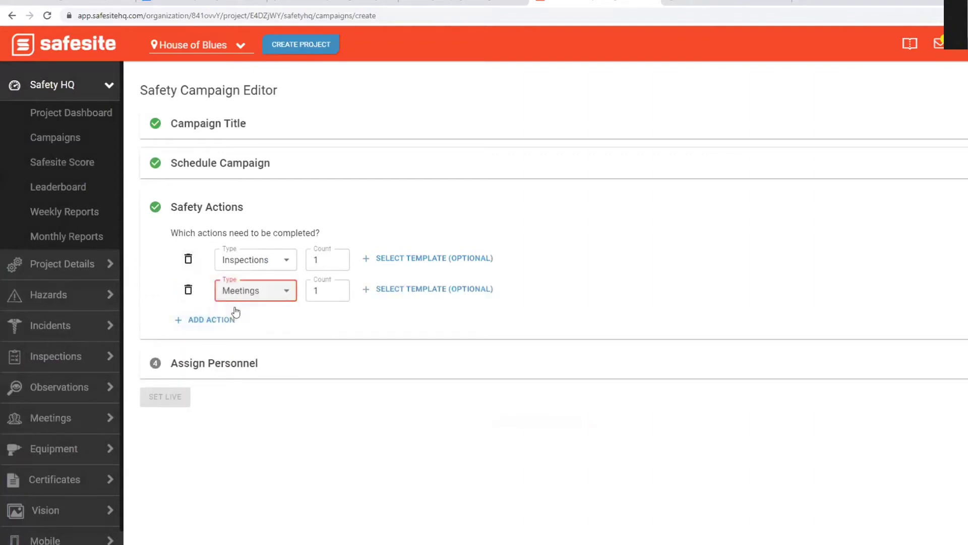
click(213, 323)
click(287, 324)
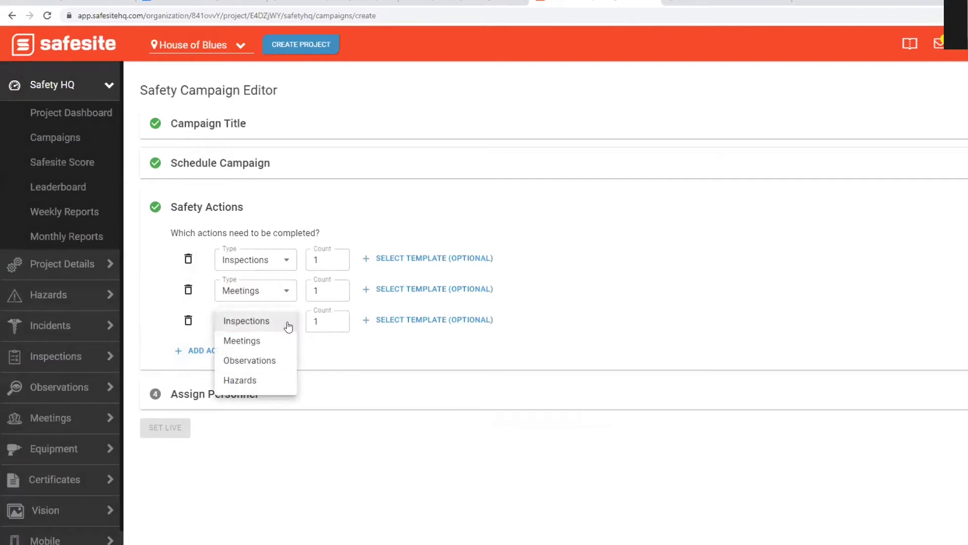
click(258, 361)
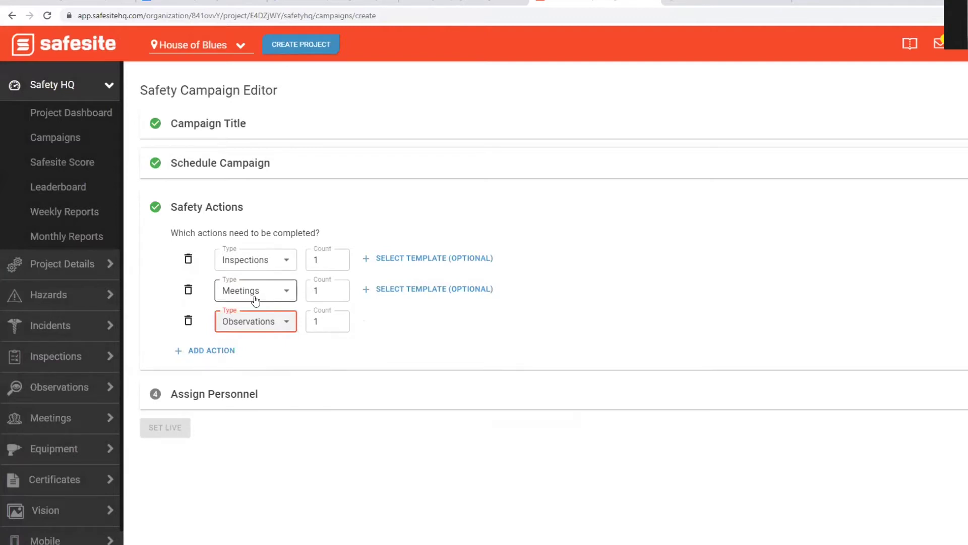
Step: Browse the built-in and organization template libraries for the inspection action's template
click(434, 258)
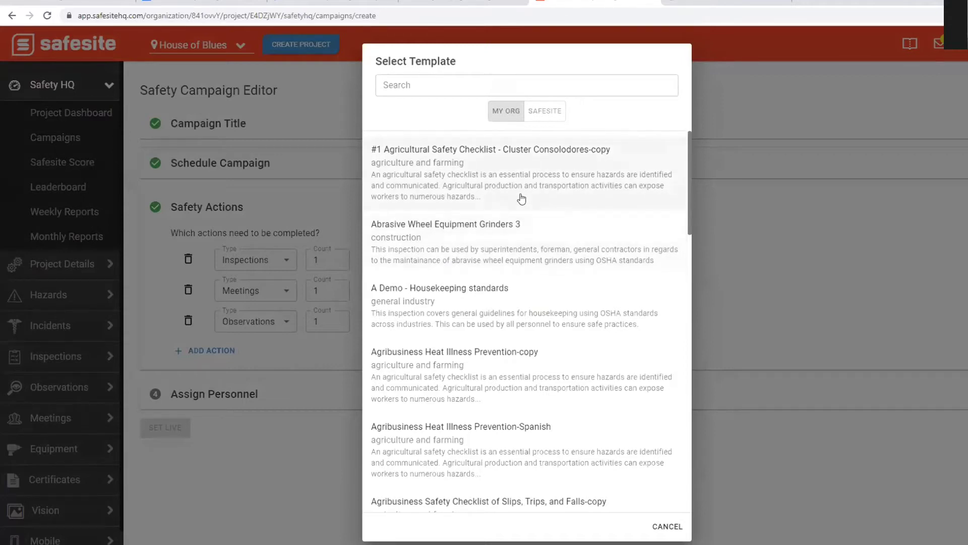
click(537, 115)
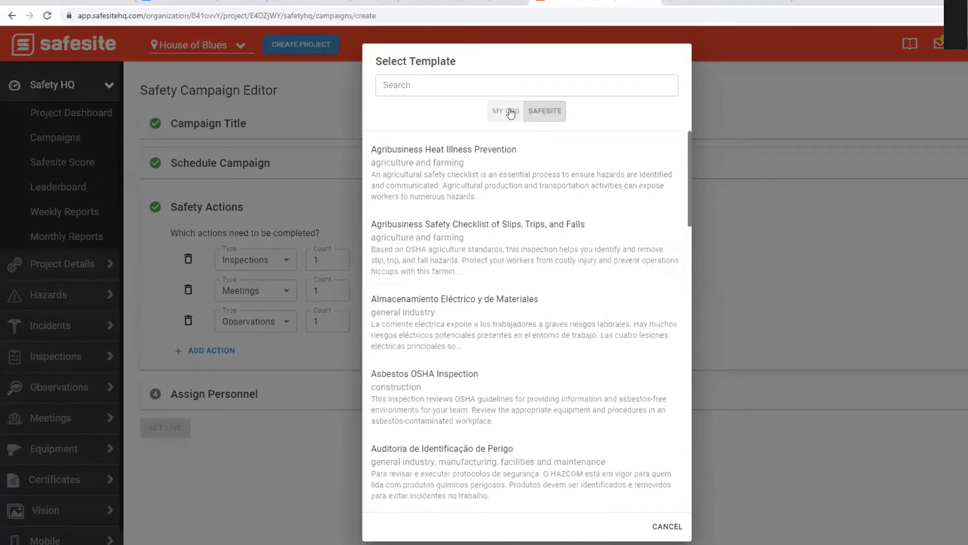
click(511, 114)
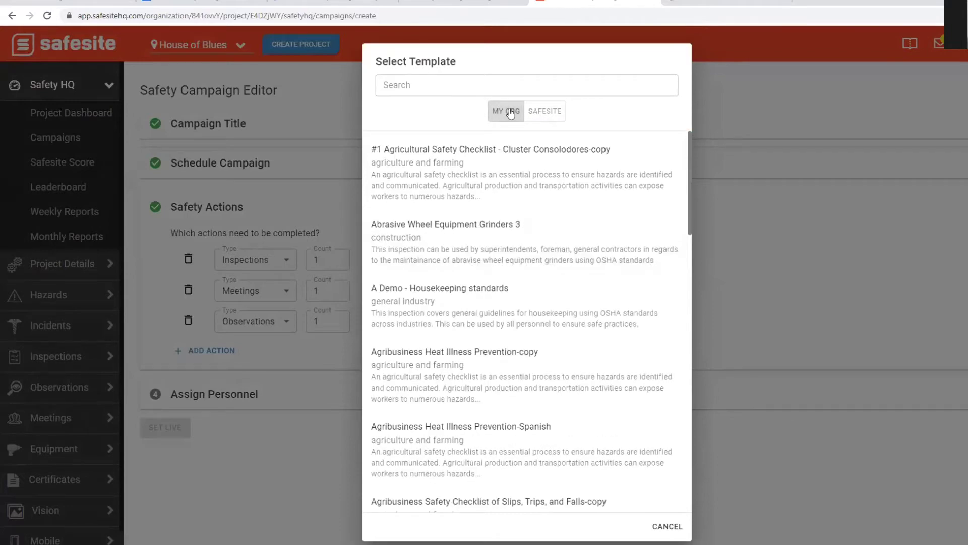
click(547, 112)
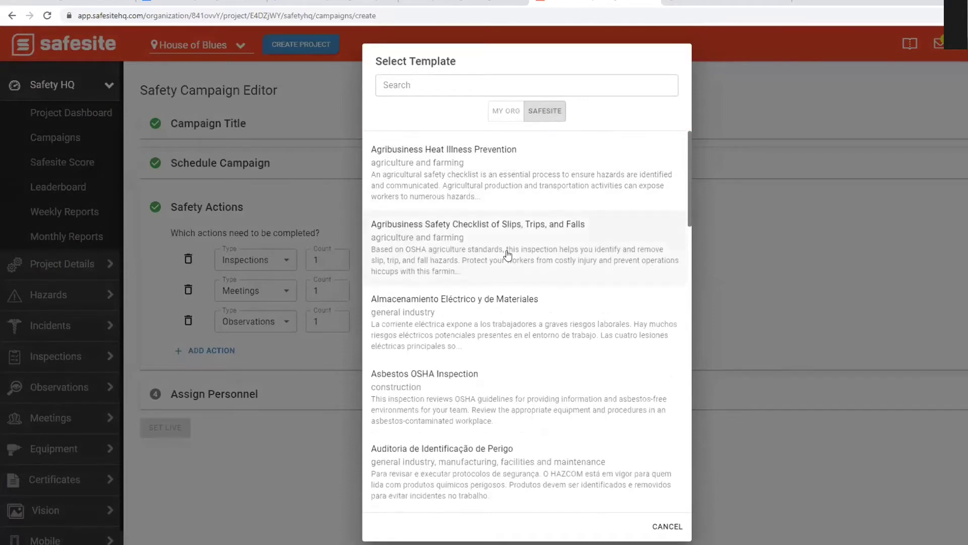
scroll(497, 302, down, 6)
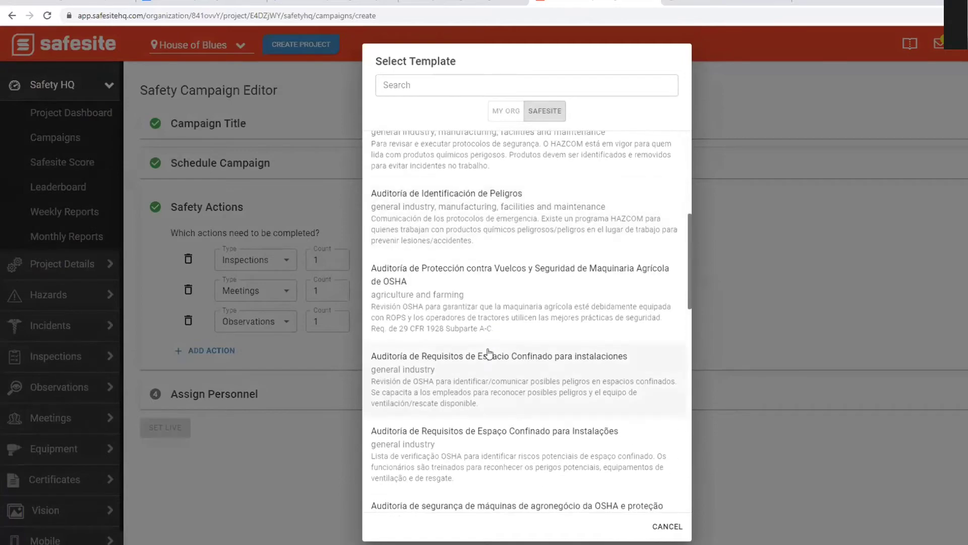
click(505, 110)
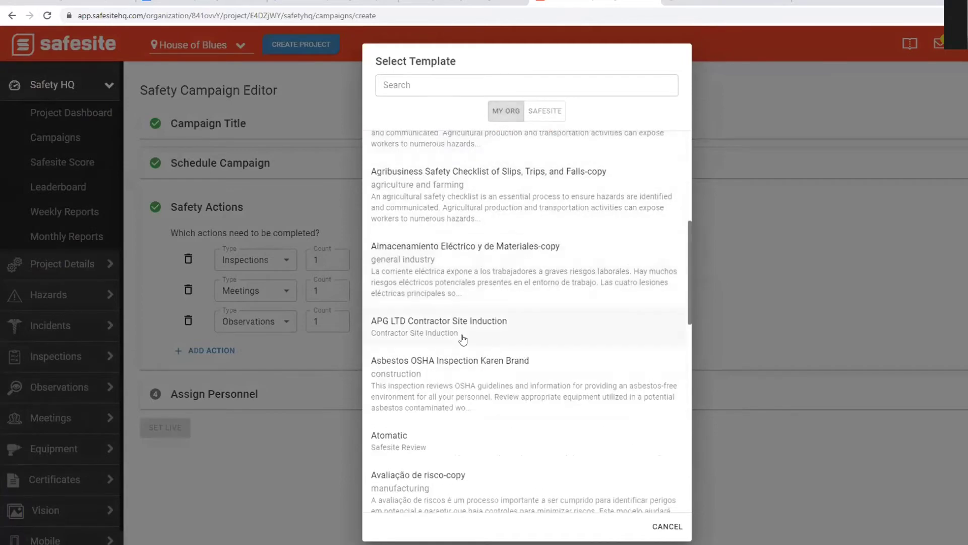
scroll(463, 338, down, 3)
scroll(429, 188, up, 1)
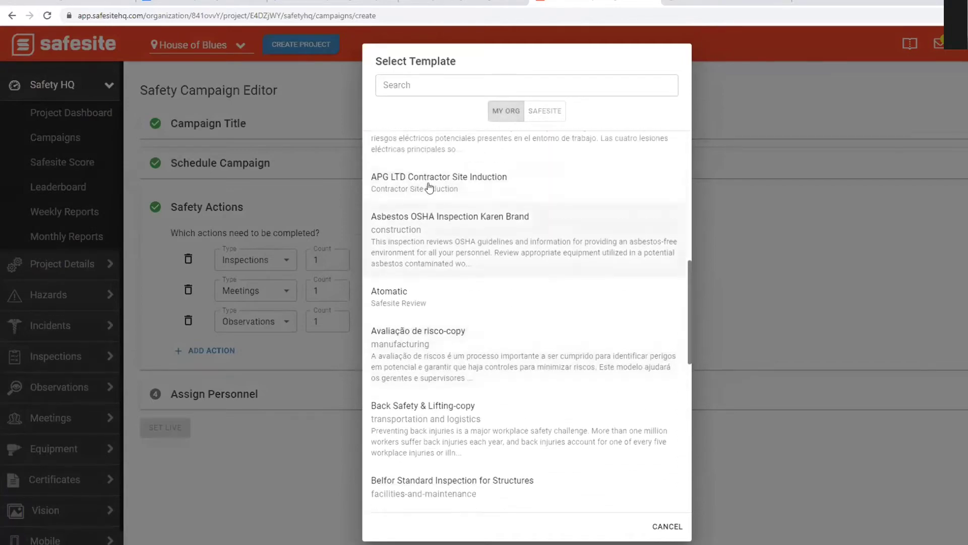
scroll(429, 188, up, 3)
Step: Search 'train' and attach Training Completion Inspection to the inspection action
click(415, 85)
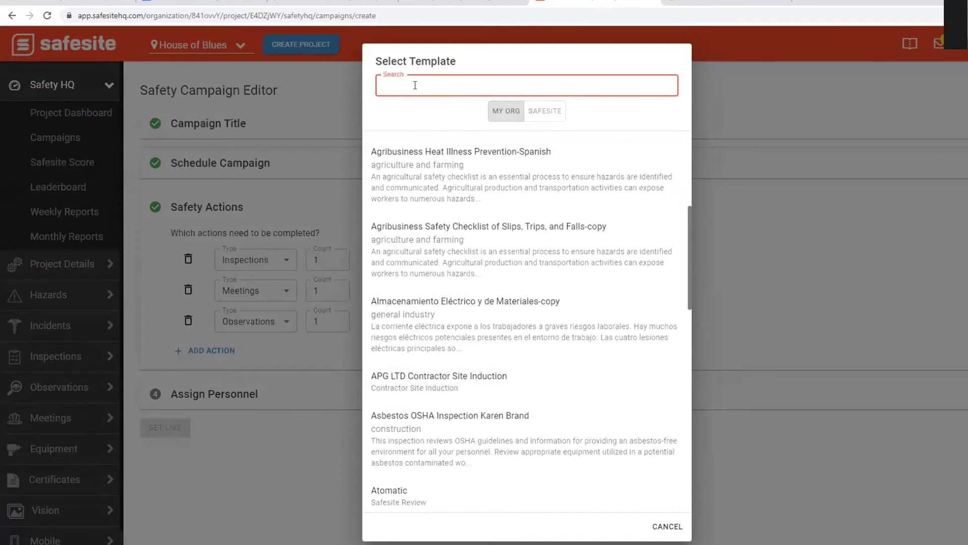
text(lear)
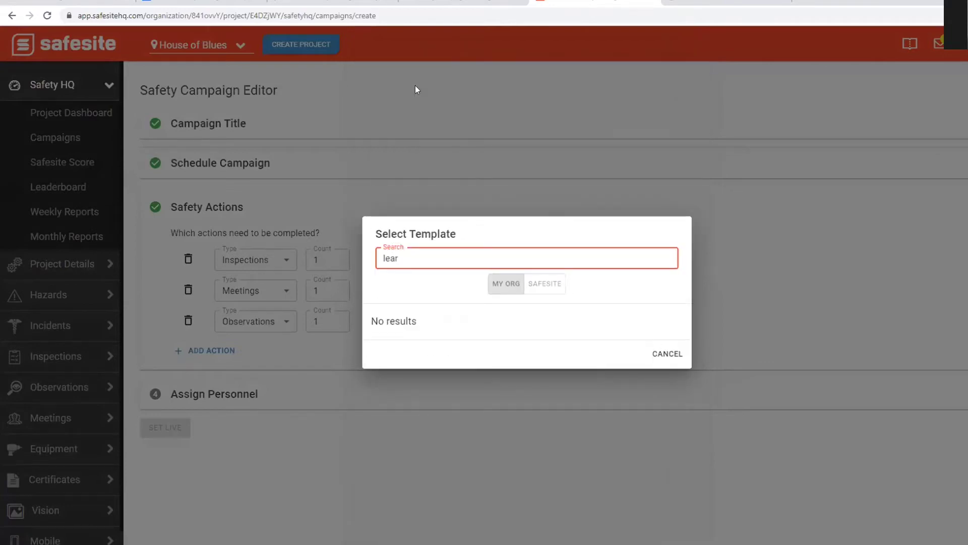
key(BackSpace)
key(BackSpace)
key(BackSpace)
text(trainn)
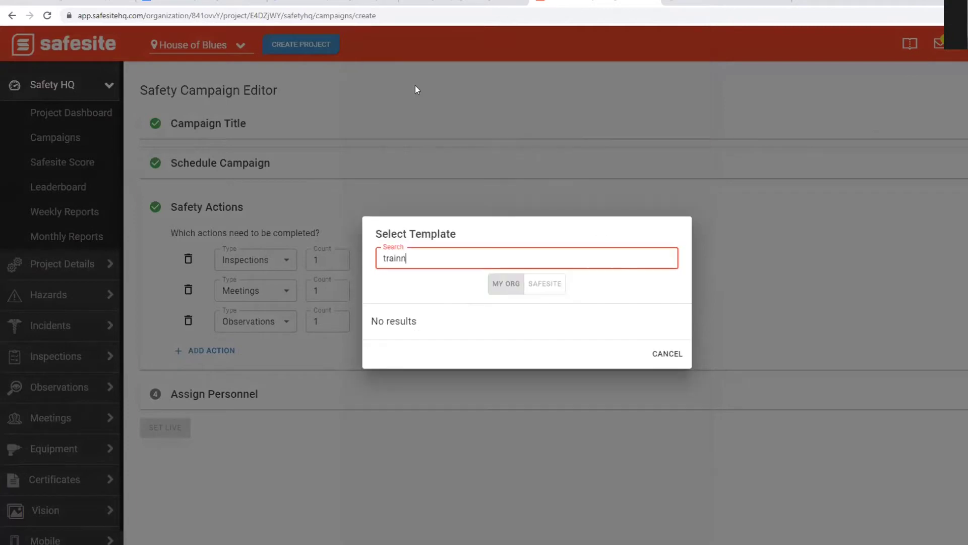
key(BackSpace)
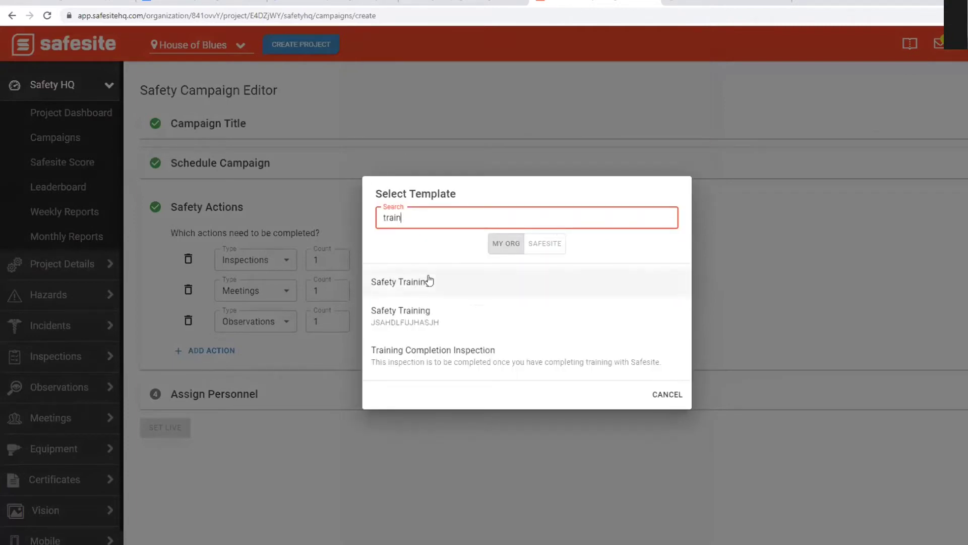
click(438, 353)
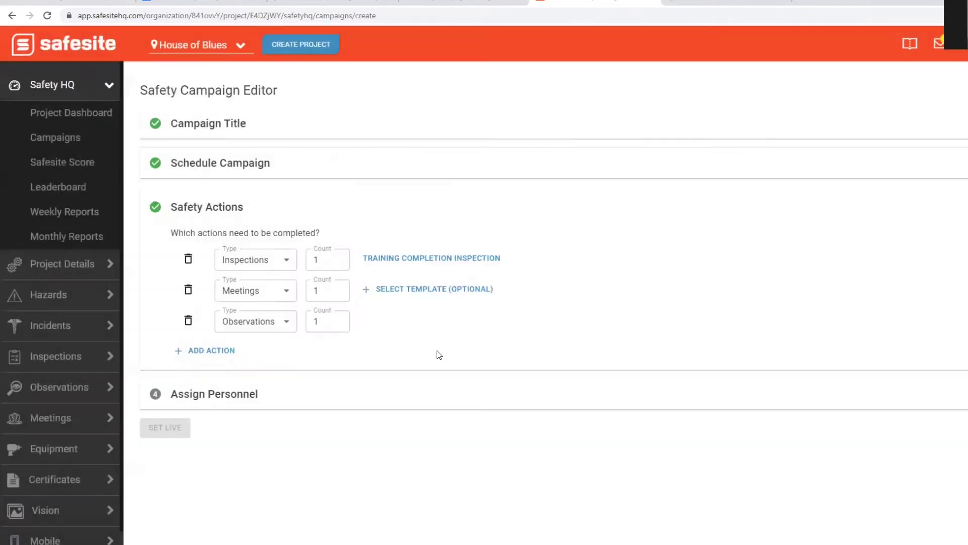
Step: Search 'Trainin' and attach Training Completion Meeting to the meeting action
click(412, 289)
click(440, 89)
text(Trainin)
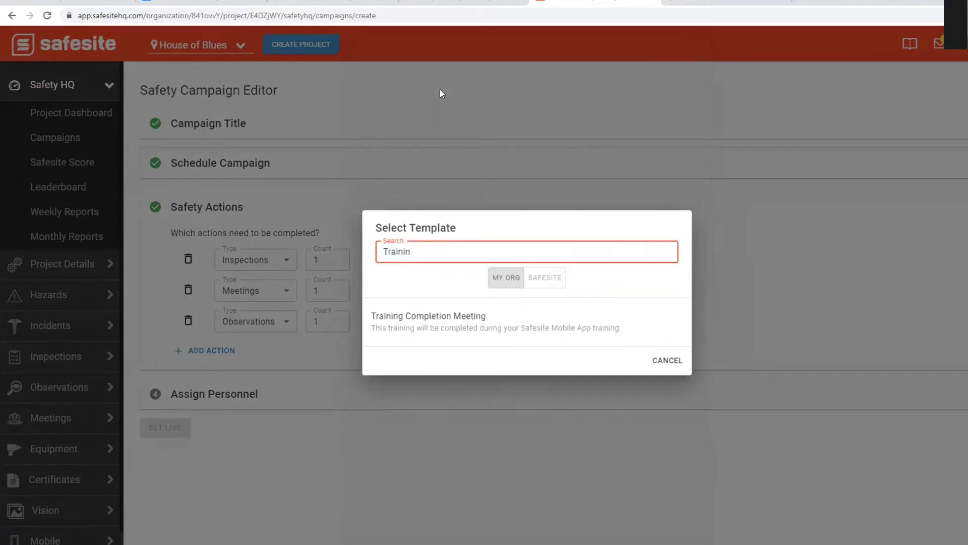
click(412, 333)
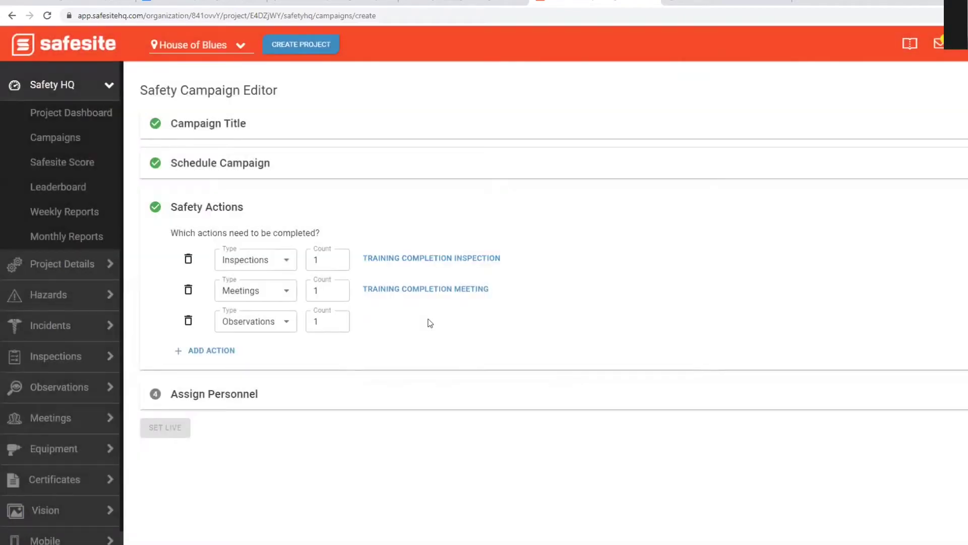
Step: Assign the single listed team member to the campaign under Assign Personnel
click(231, 394)
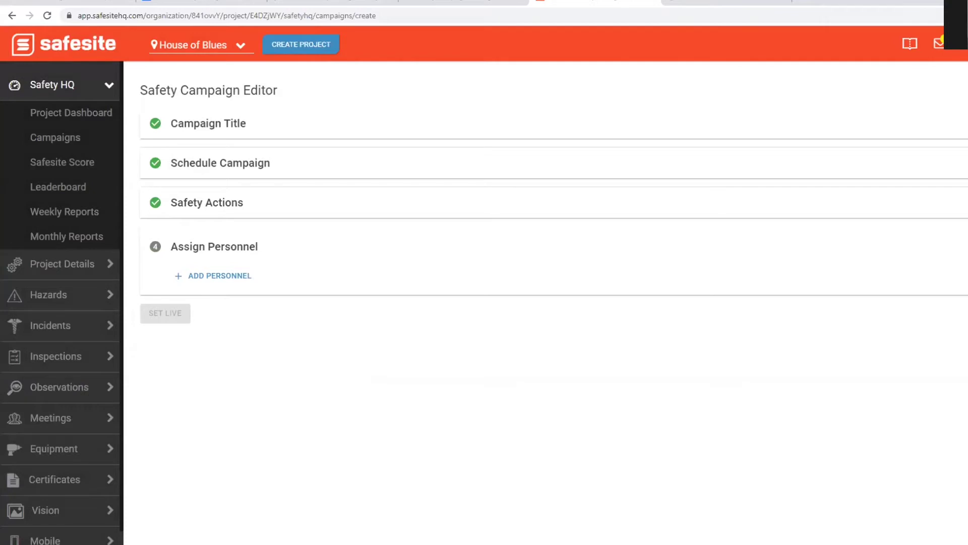
click(231, 274)
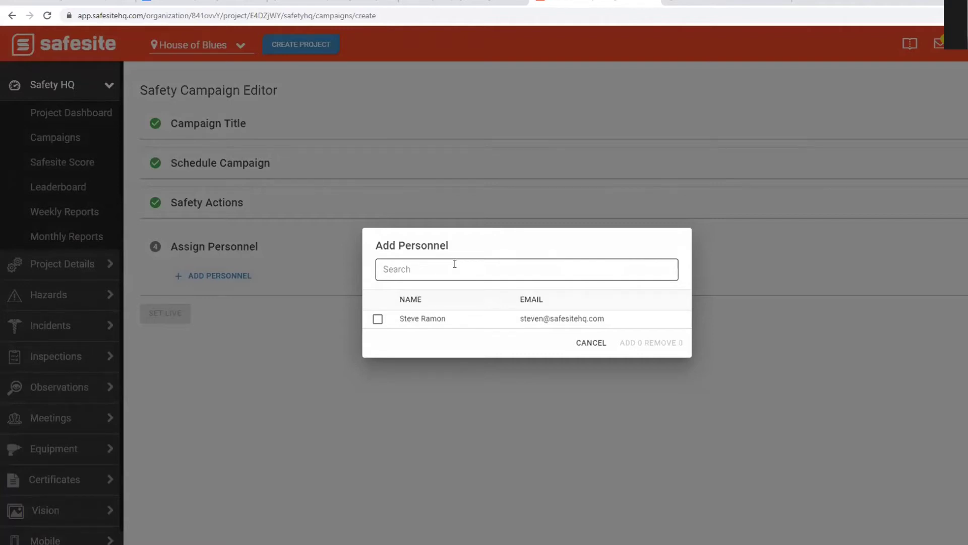
click(377, 319)
click(628, 343)
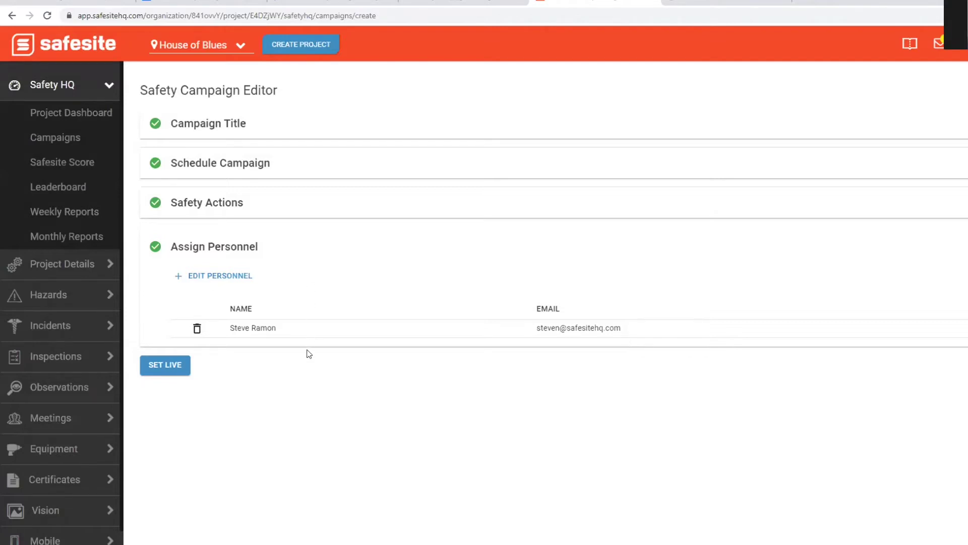
Step: Review the title, schedule and safety actions sections, then Set Live the Weekly Roofer Meeting campaign
click(233, 125)
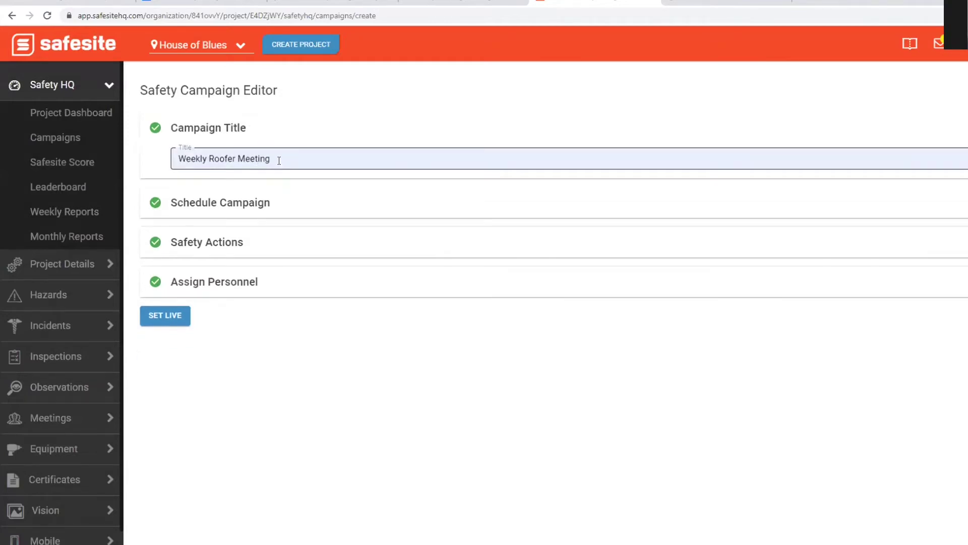
click(281, 196)
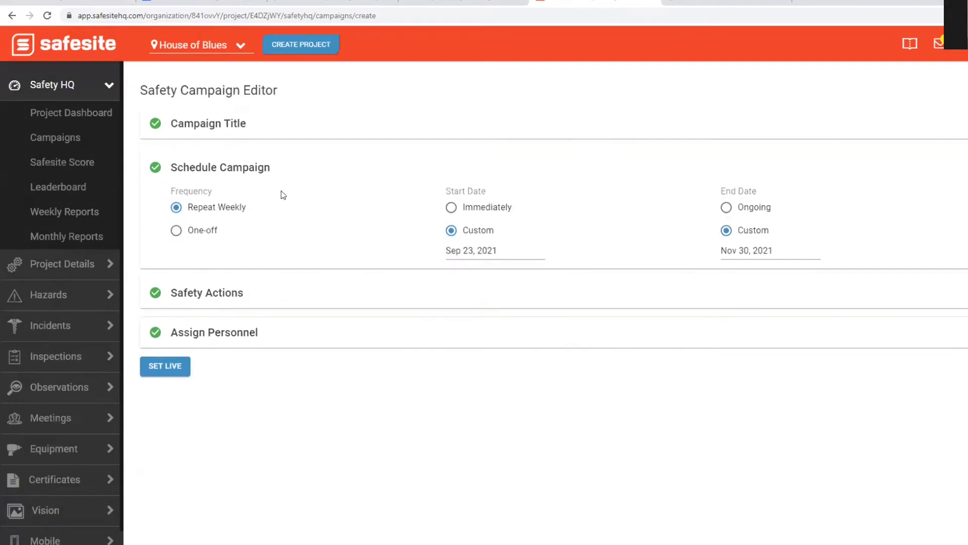
click(286, 288)
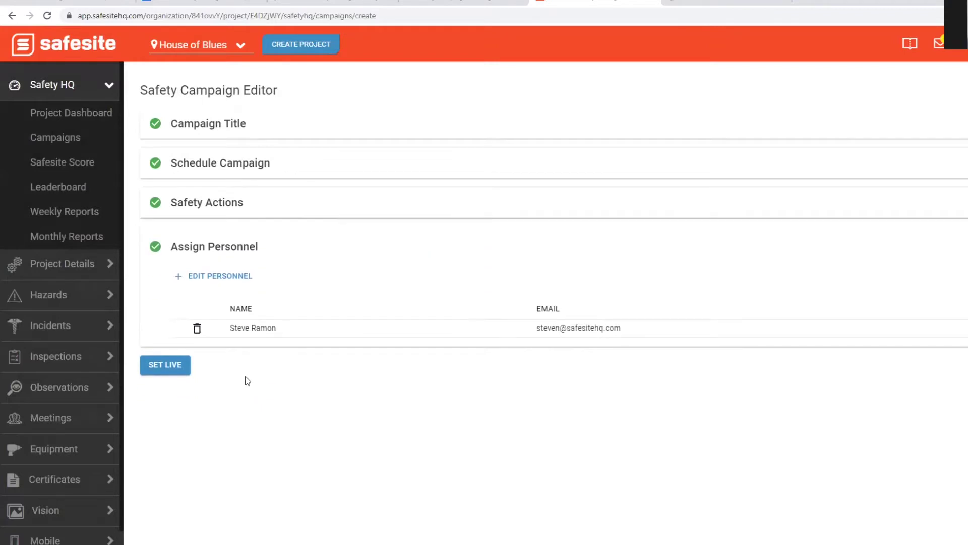
click(166, 371)
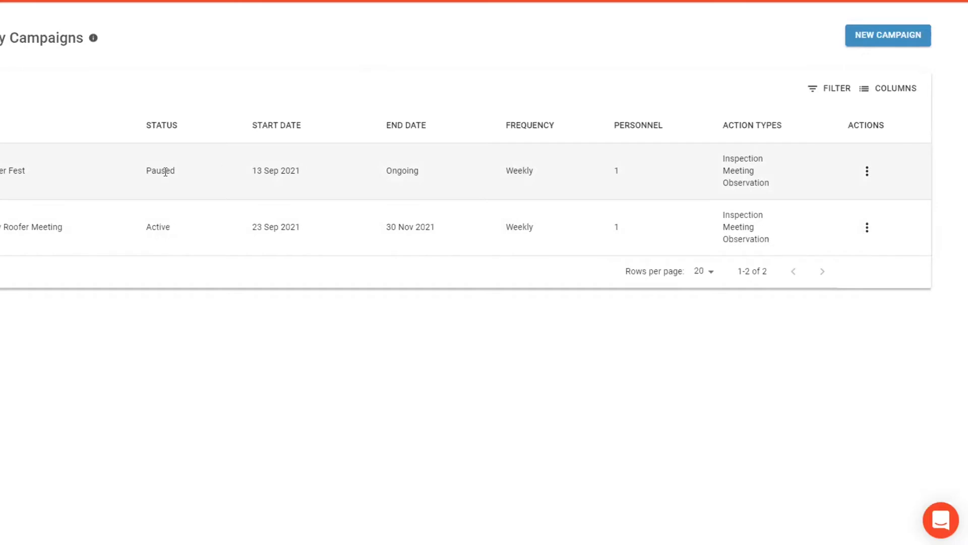
Step: Restore the paused Summer Fest campaign from its row menu and confirm
click(867, 171)
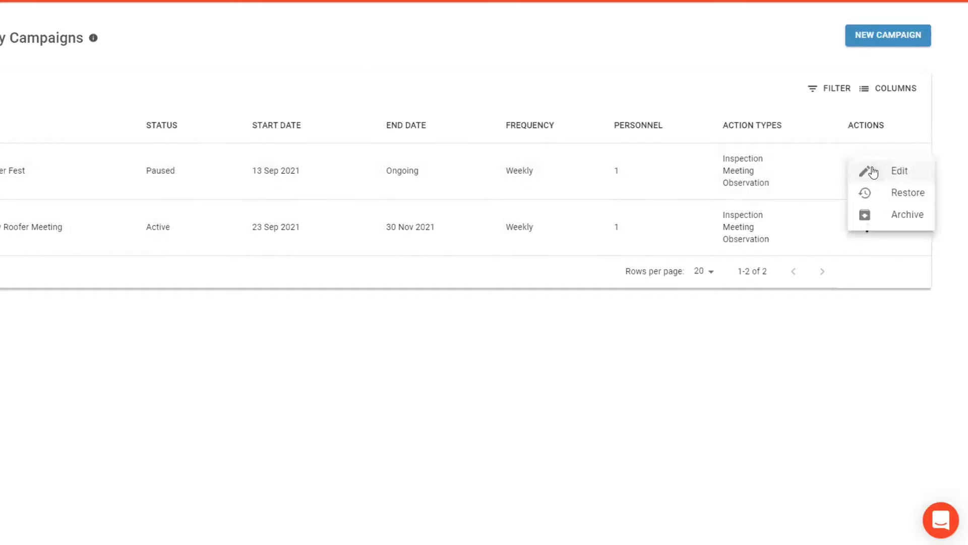
click(908, 193)
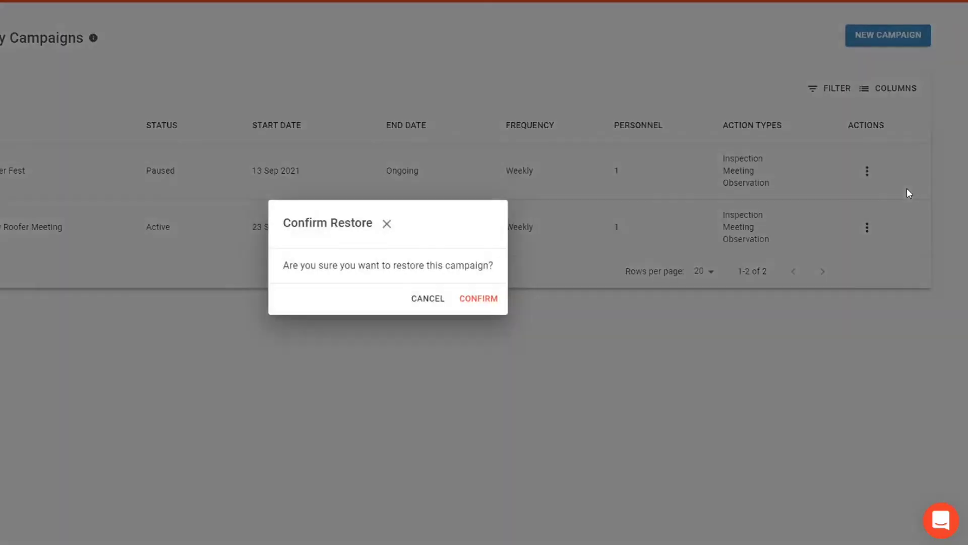
click(479, 298)
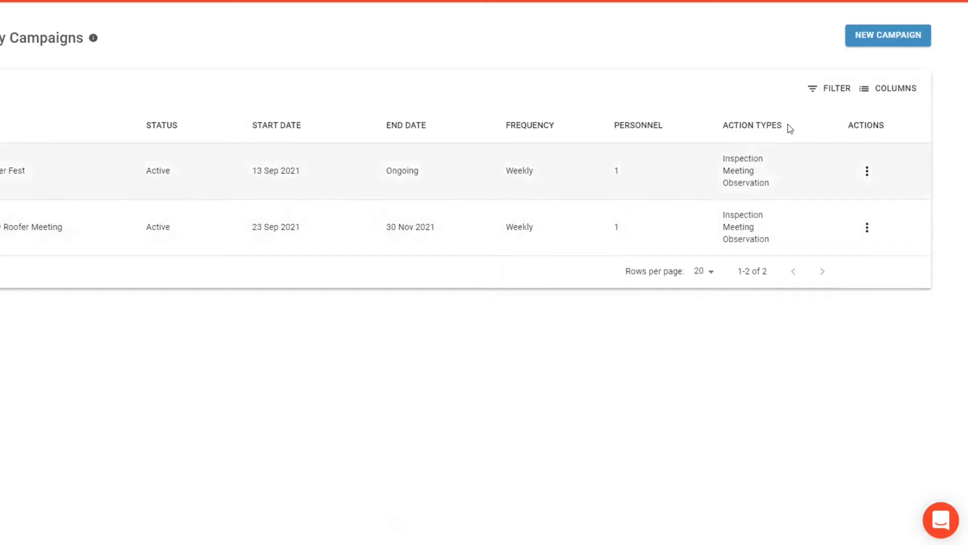
Step: Tick Archived in the Safety Campaigns Status filter, then close the filter panel
click(822, 88)
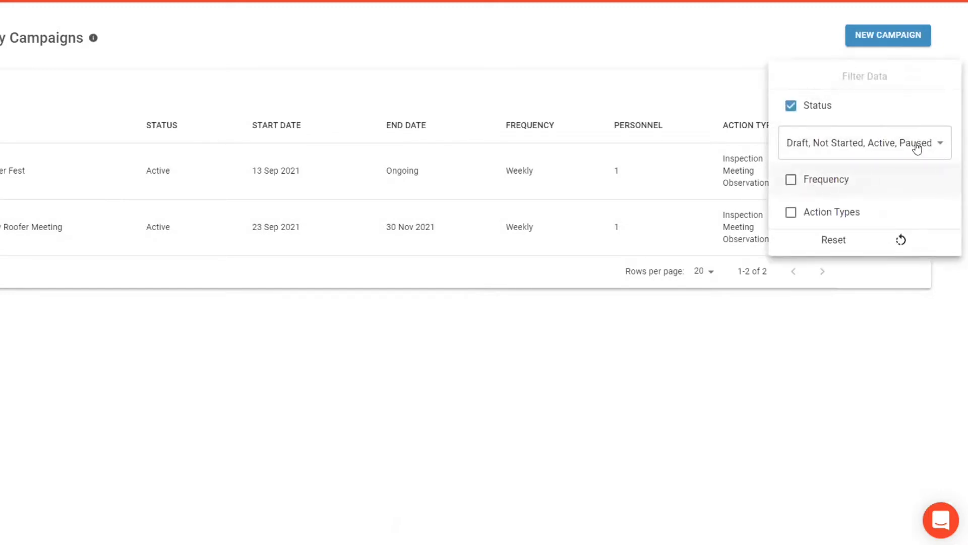
click(940, 145)
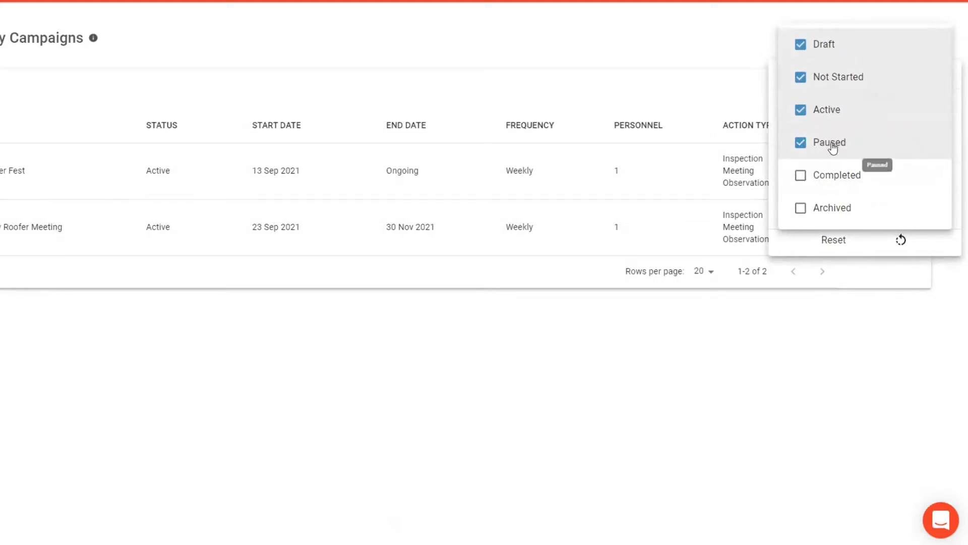
click(802, 209)
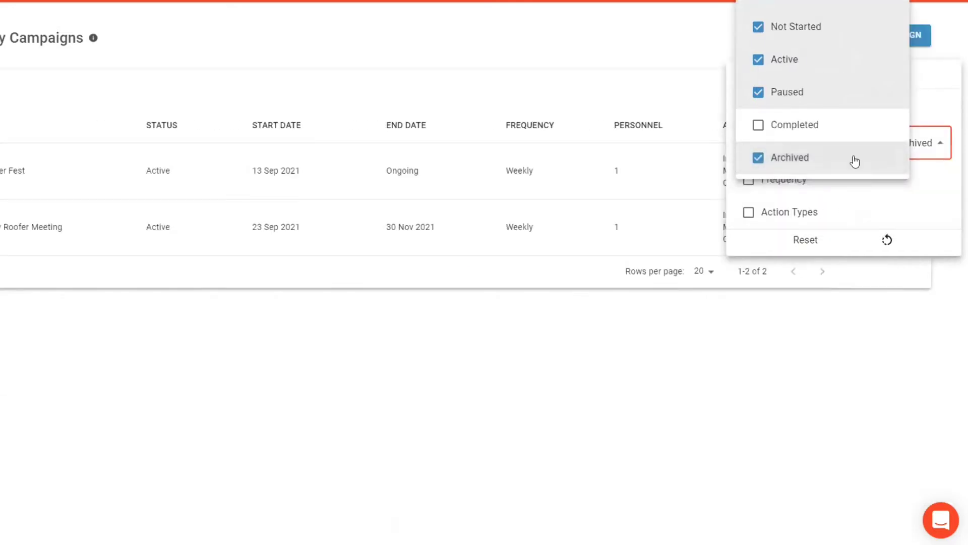
click(674, 29)
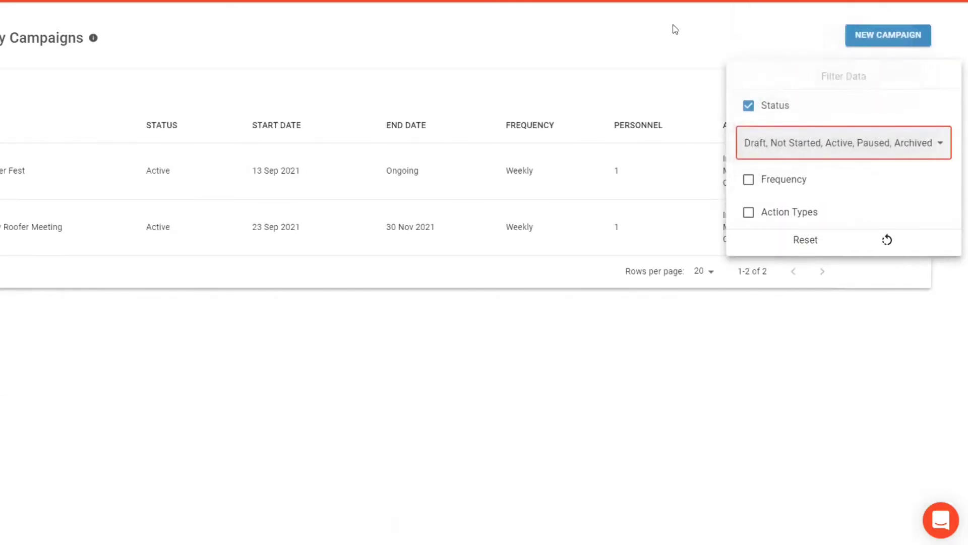
click(886, 381)
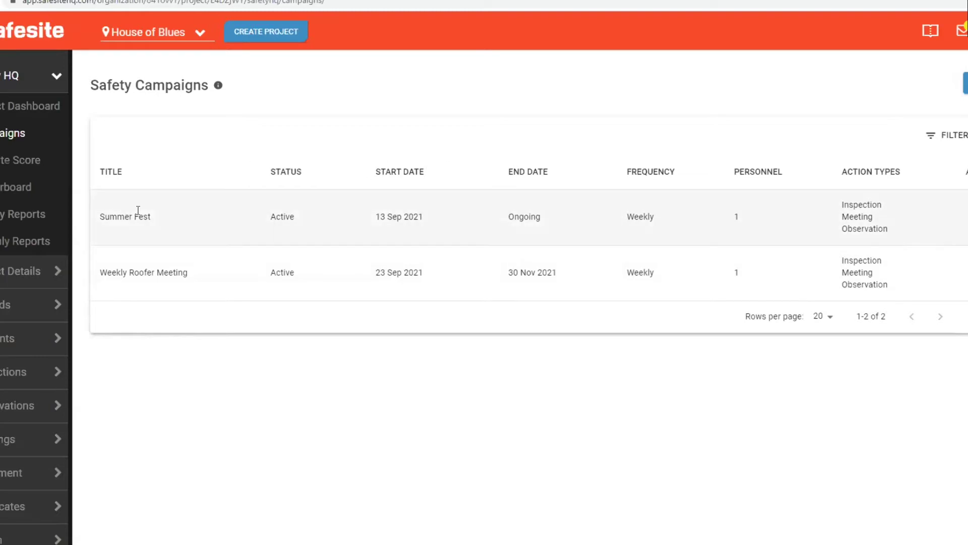
Step: Open Summer Fest and expand its schedule, safety actions and assigned personnel sections
click(192, 218)
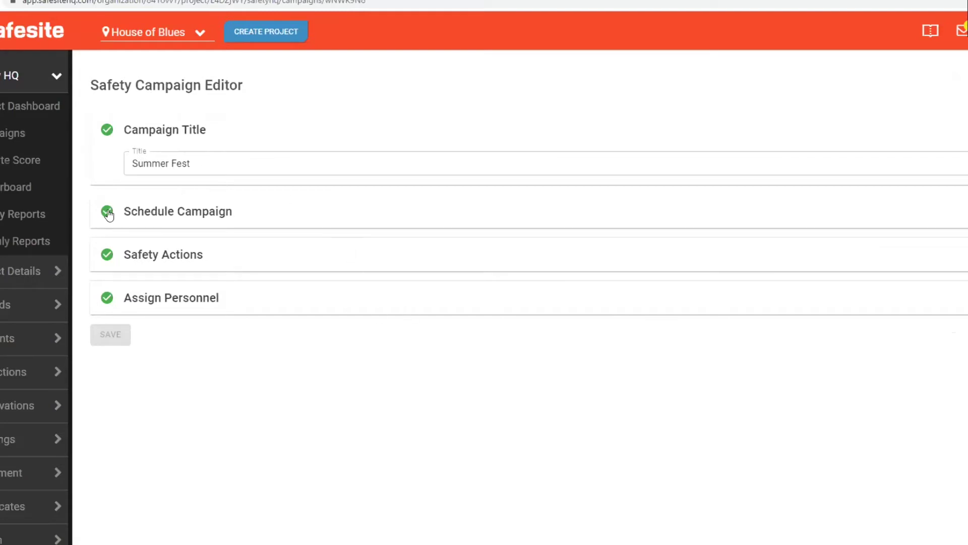
click(168, 210)
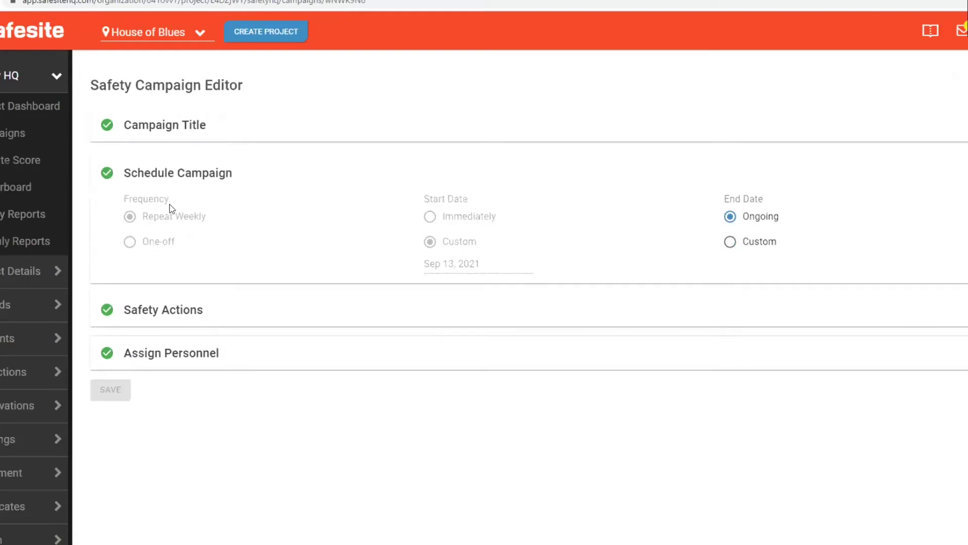
click(168, 308)
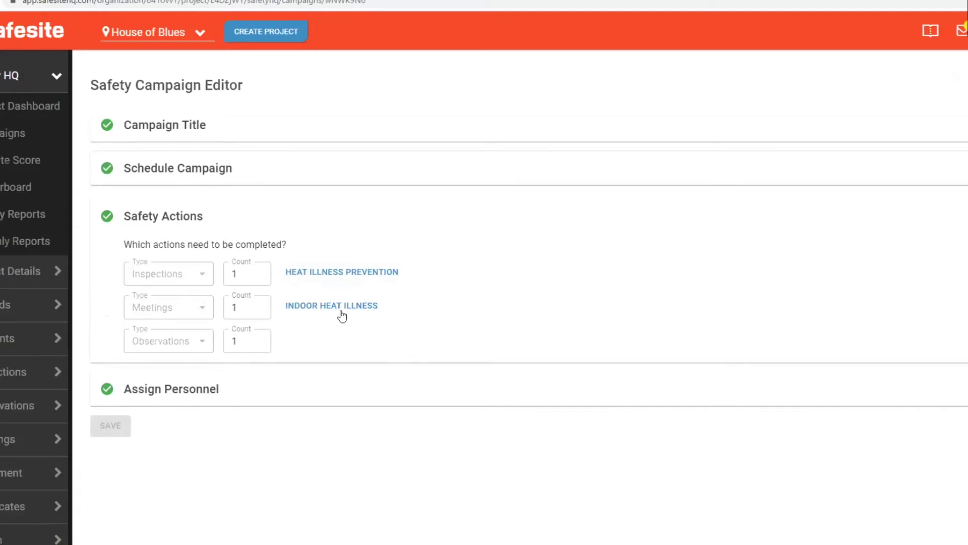
click(301, 390)
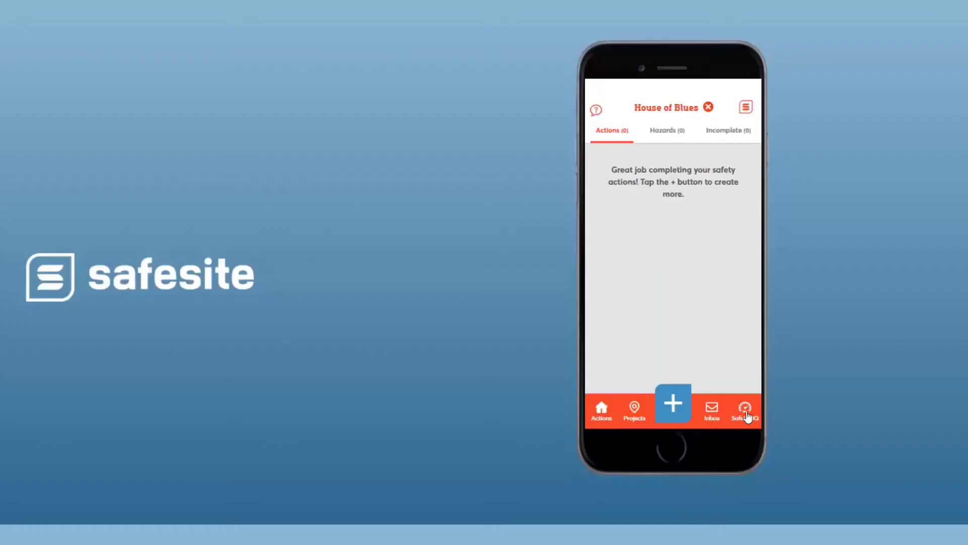
Step: Refresh the mobile app from its side menu to sync the House of Blues actions
click(746, 108)
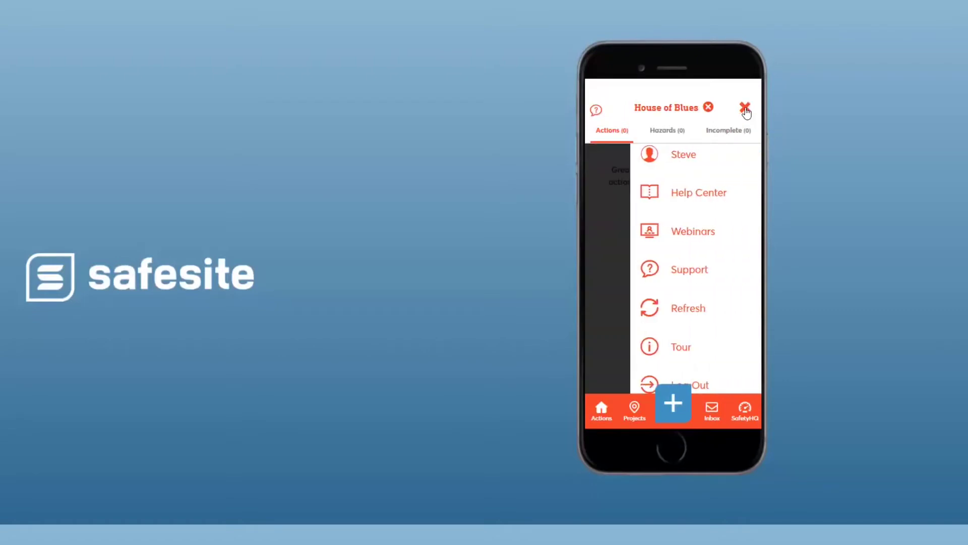
click(682, 313)
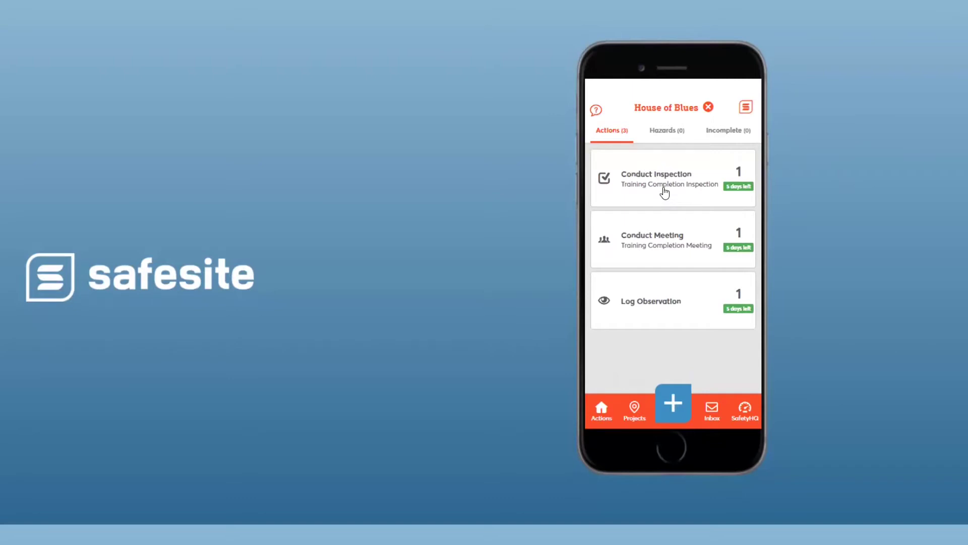
Step: Preview the Conduct Inspection and Conduct Meeting forms in the app, discarding both unsaved
click(641, 182)
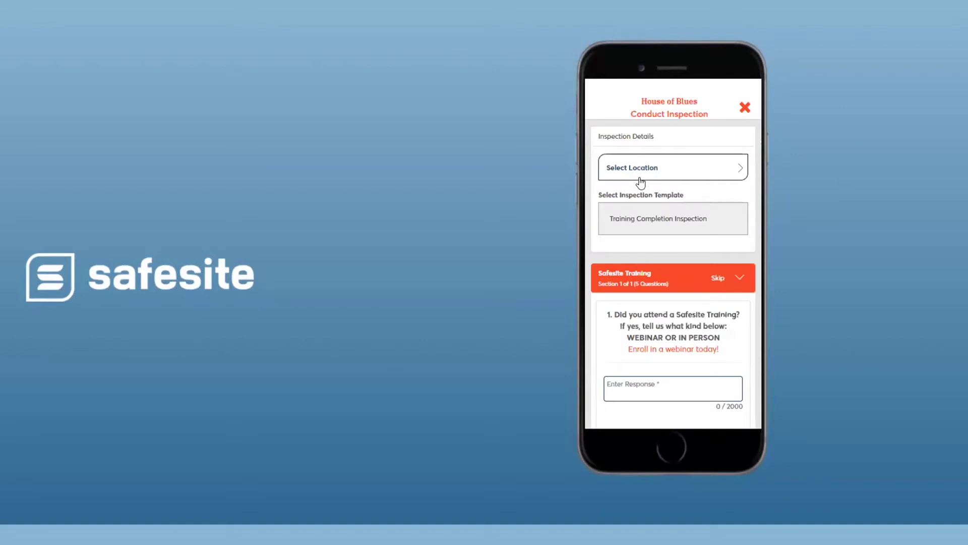
click(746, 107)
click(683, 170)
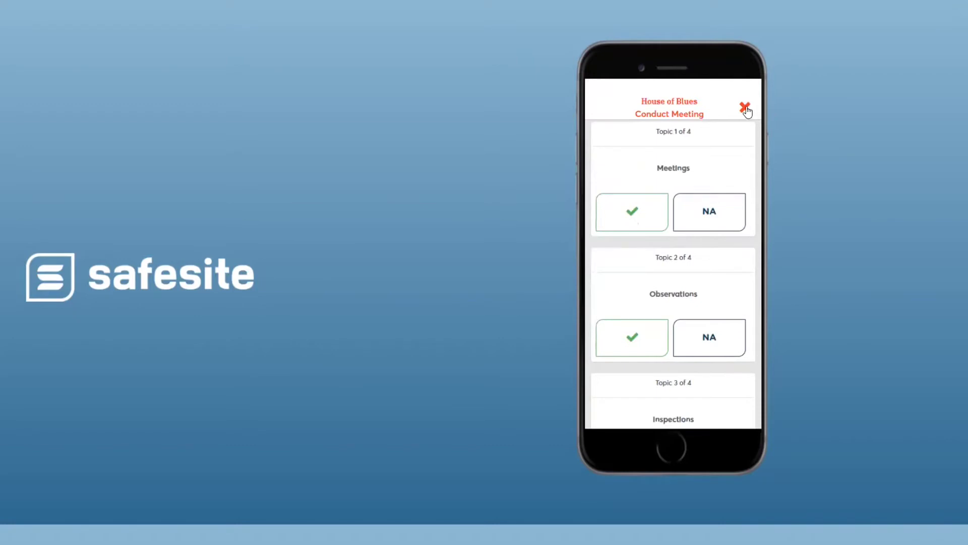
click(746, 108)
click(678, 159)
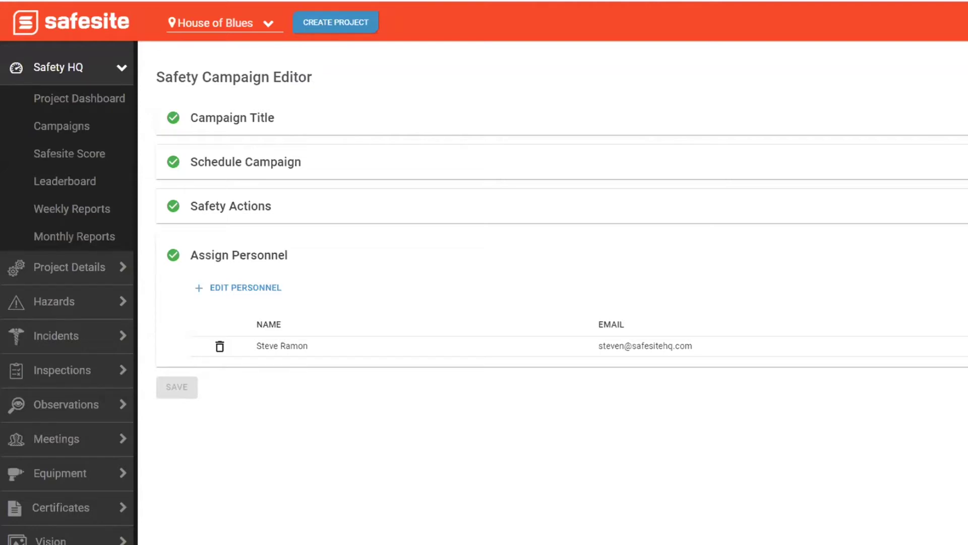
Step: Switch to Safesite Demo Project V2 and show its safety campaigns list
click(270, 26)
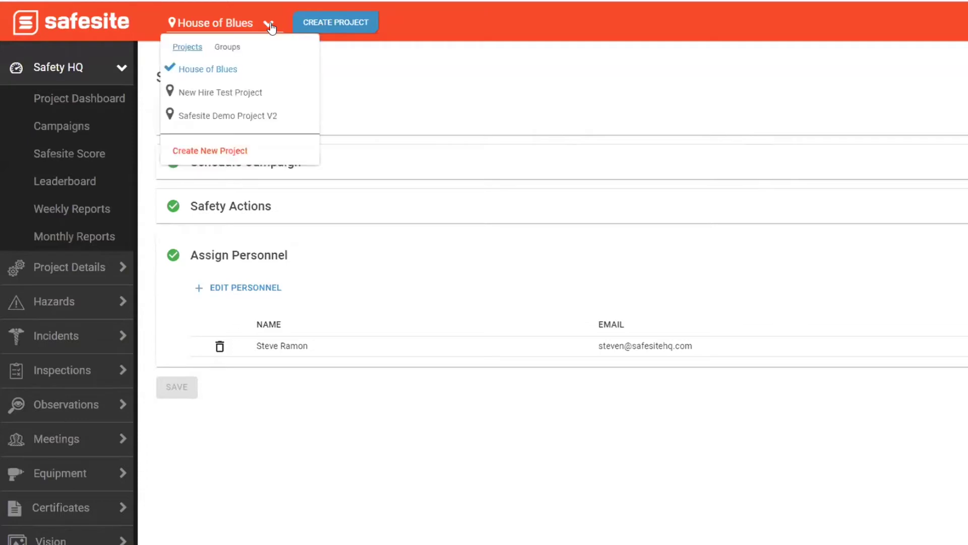
click(226, 118)
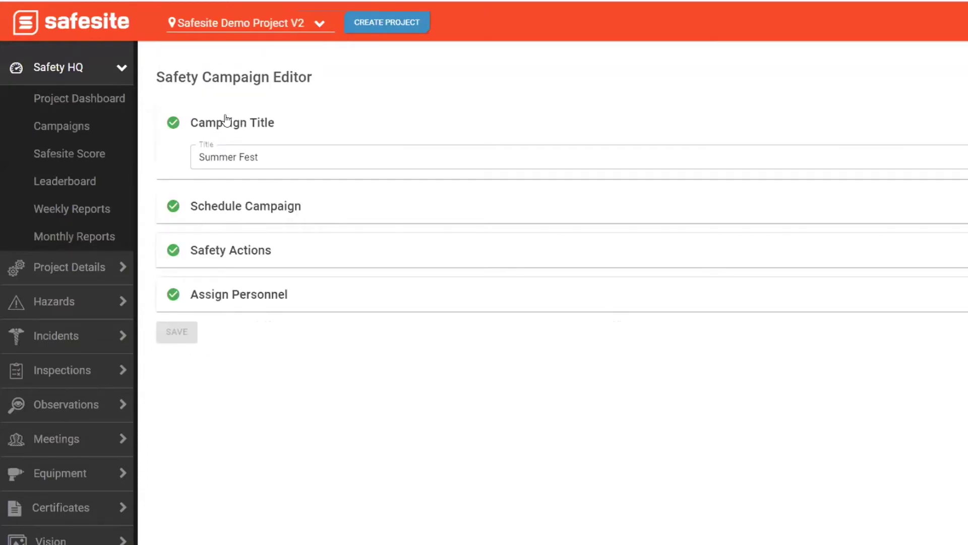
click(62, 127)
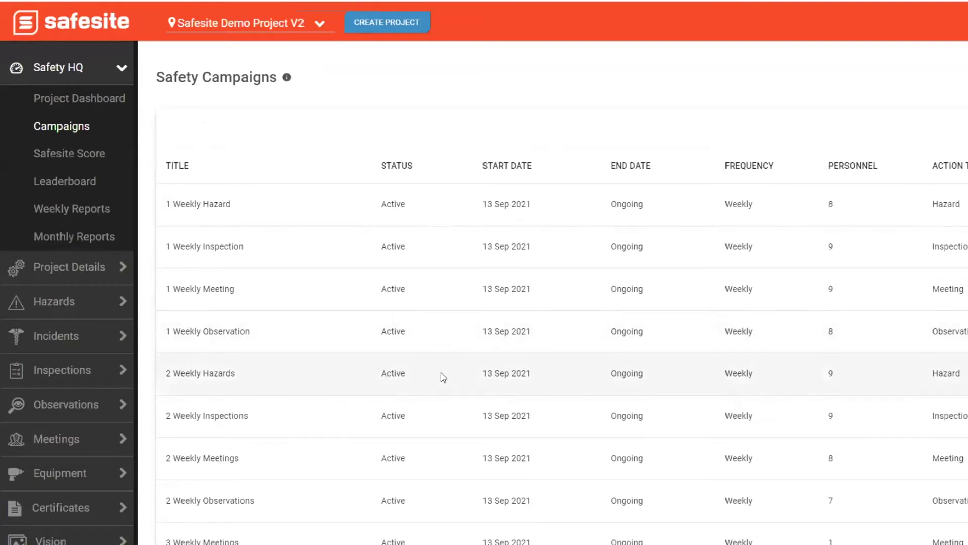
scroll(411, 368, down, 1)
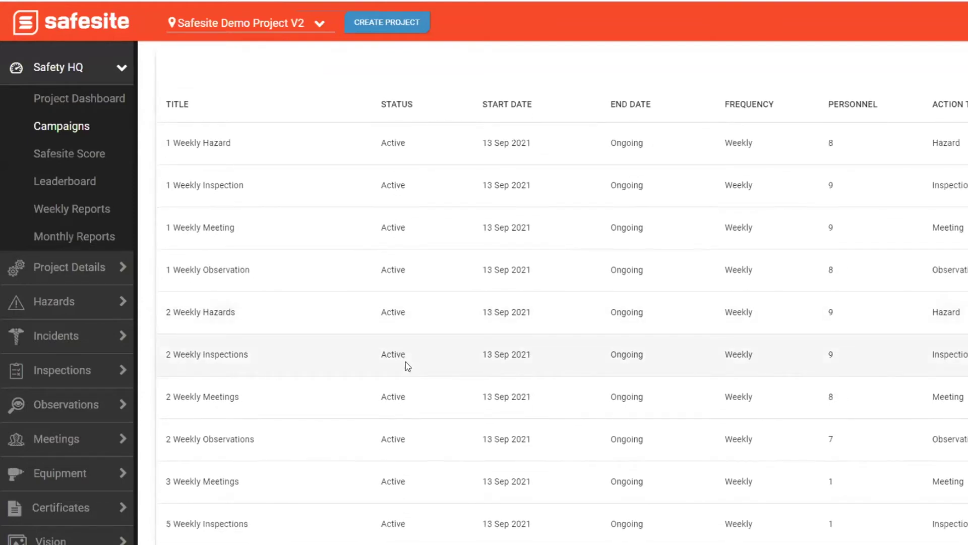
scroll(406, 363, down, 1)
scroll(406, 363, down, 1)
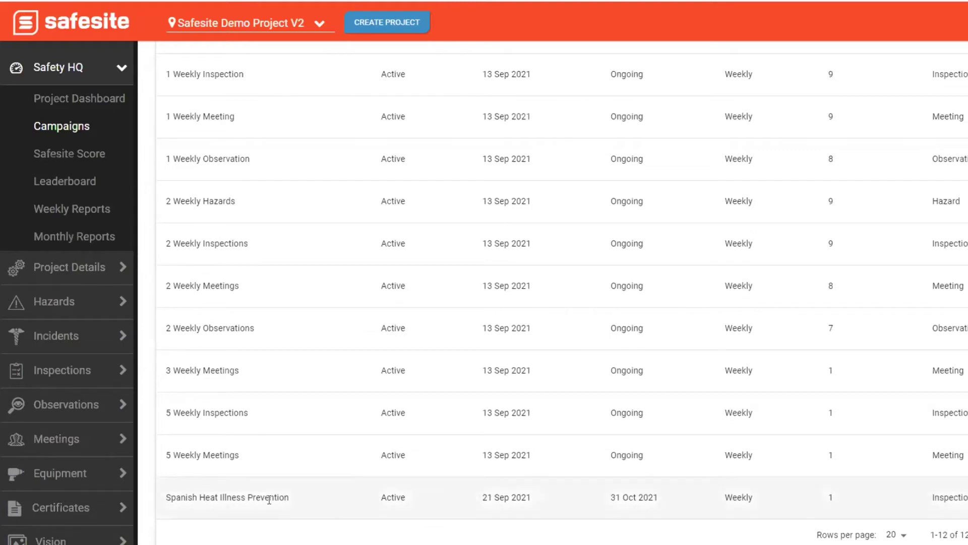
Step: Set the campaigns list to 100 rows per page
click(898, 535)
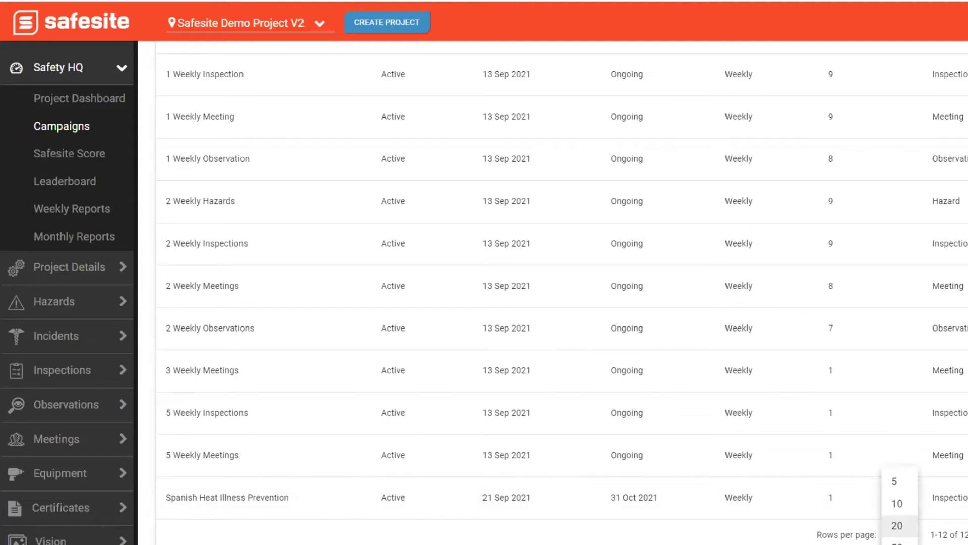
key(Down)
key(Down)
key(Return)
scroll(584, 504, down, 4)
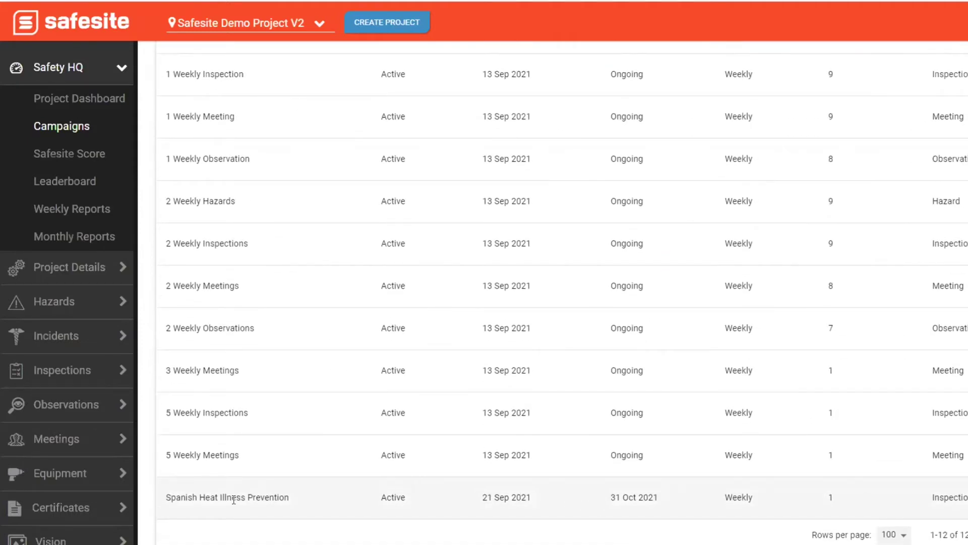
click(233, 499)
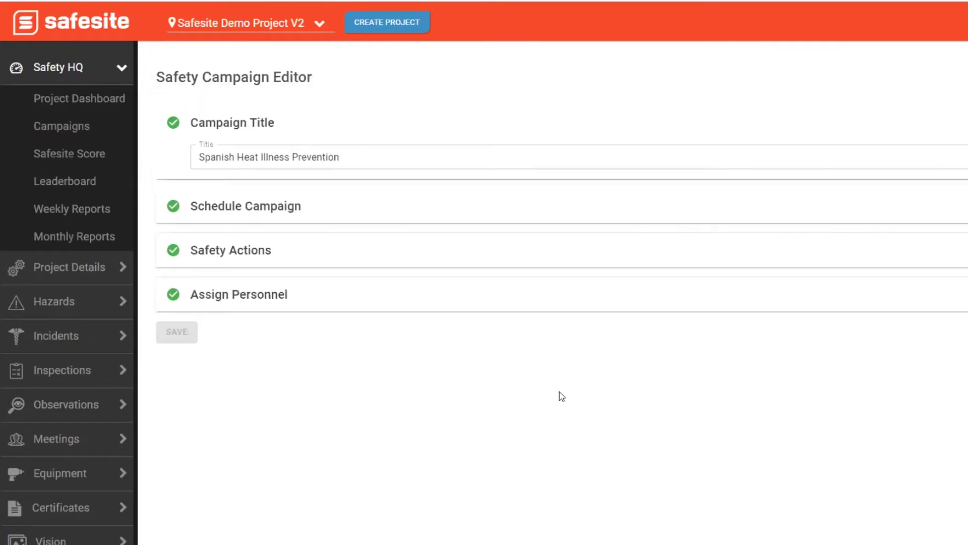
click(281, 201)
click(279, 306)
click(276, 323)
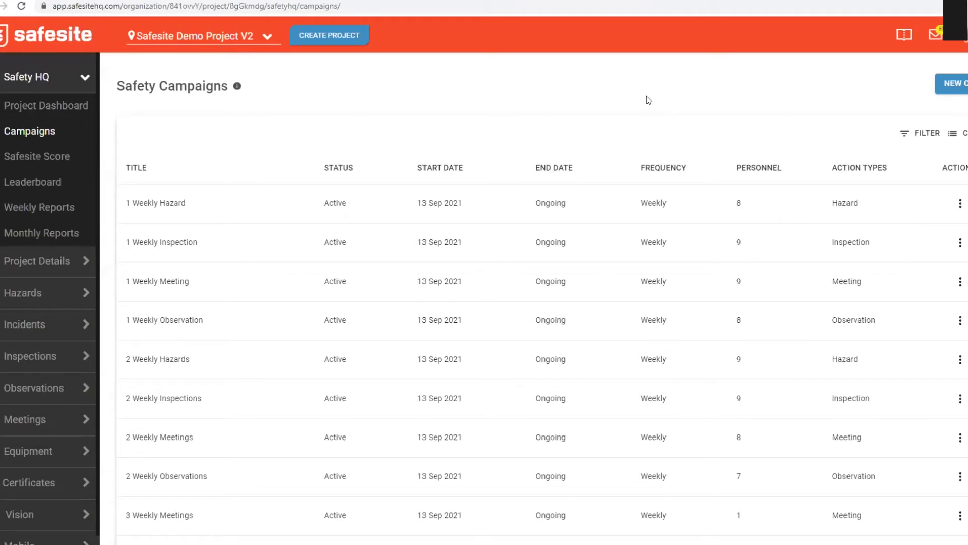
Step: Reload the Campaigns list from the Safety HQ sidebar and start a new campaign
click(86, 77)
click(86, 77)
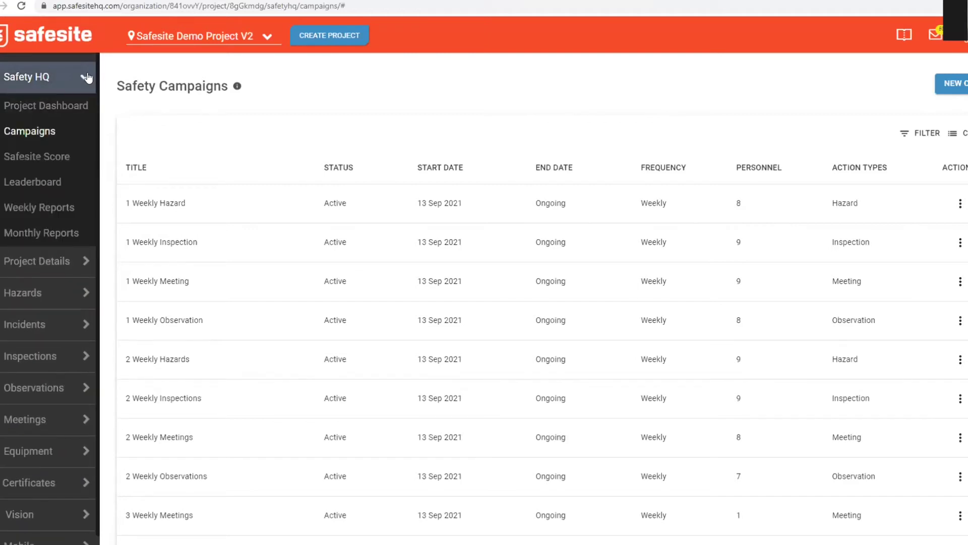
click(31, 132)
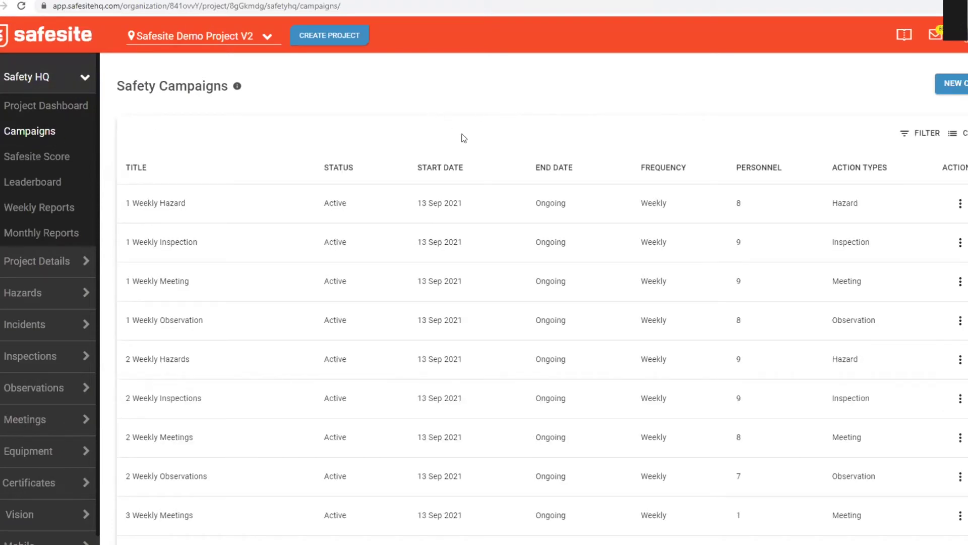
click(958, 84)
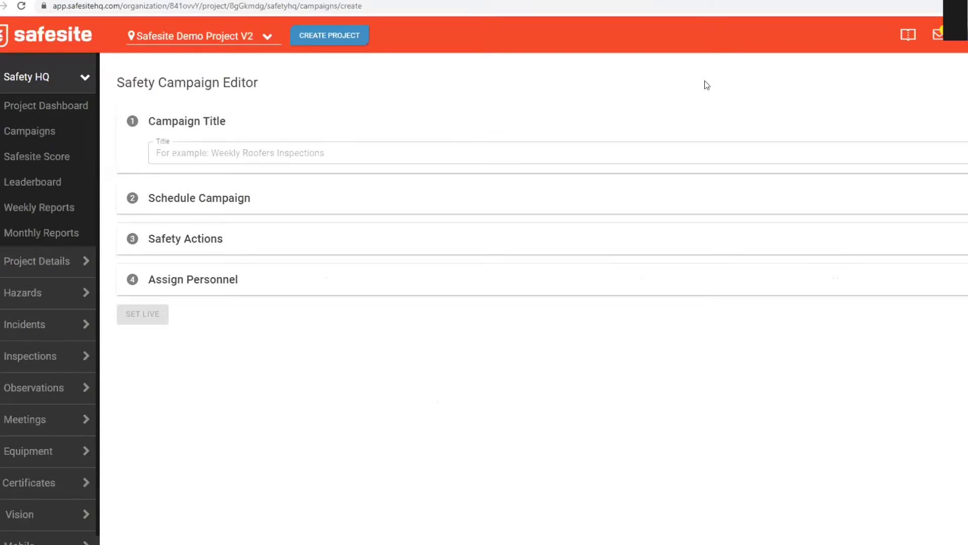
Step: Title the campaign 'Winter Covid Check' and set it to repeat weekly
click(333, 150)
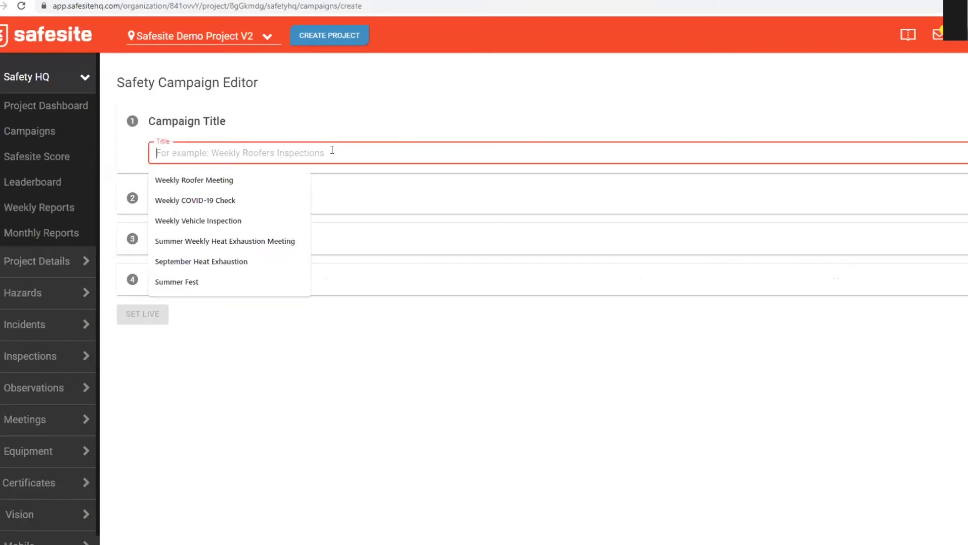
text(Winter)
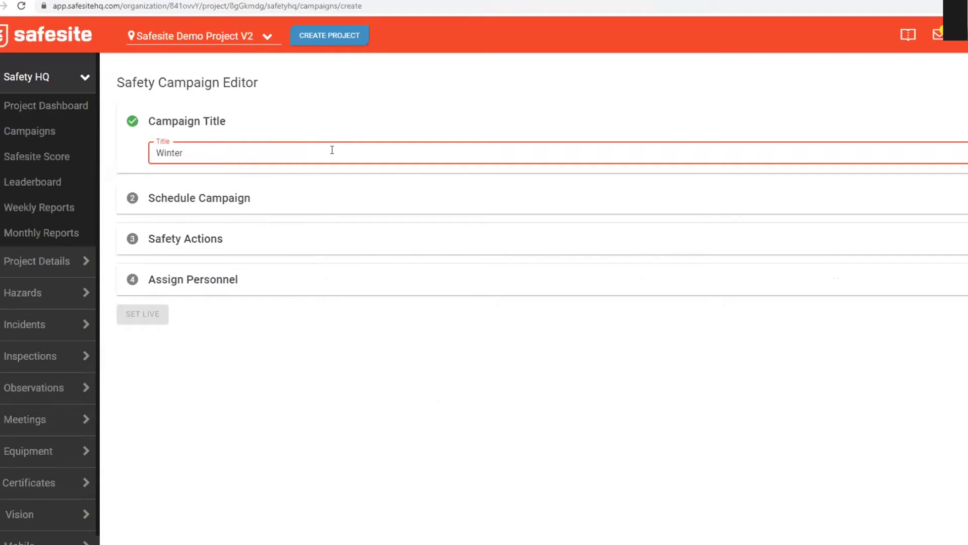
text( Covid Check)
click(247, 200)
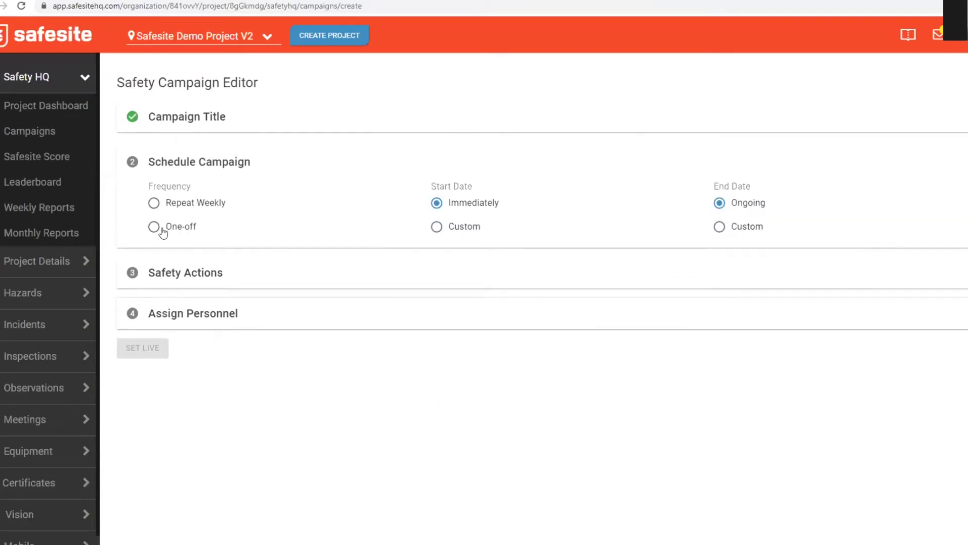
click(154, 202)
Step: Set a custom start date of Dec 01, 2021
click(436, 227)
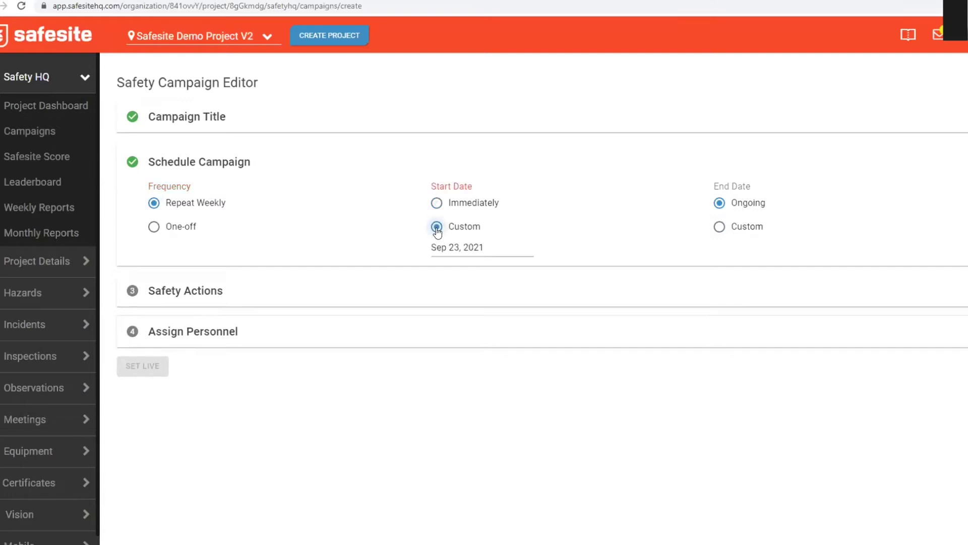
click(463, 248)
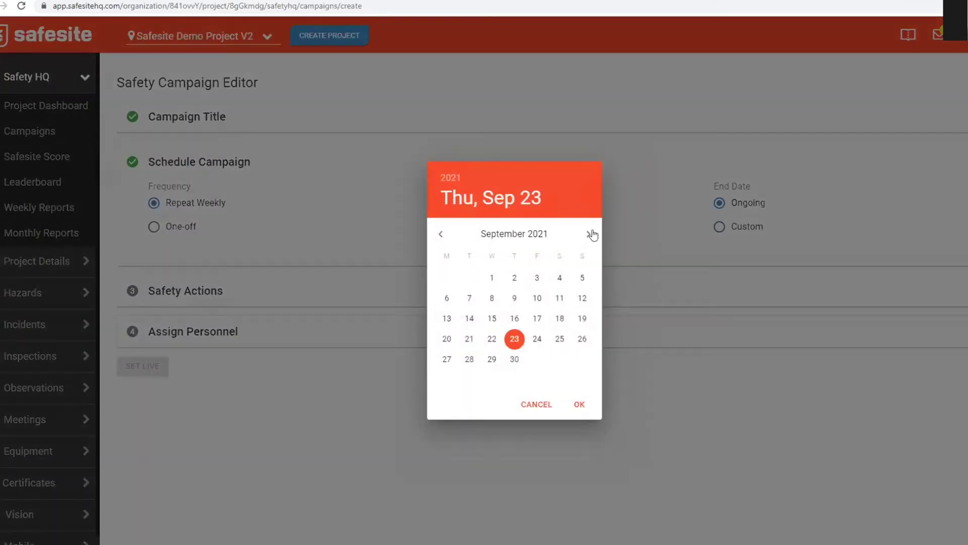
click(588, 235)
click(588, 235)
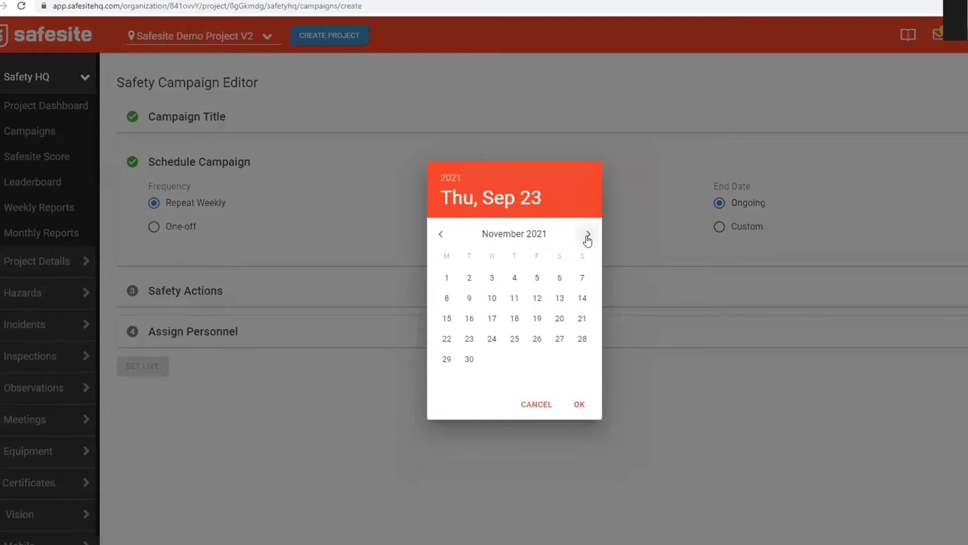
click(588, 235)
click(492, 277)
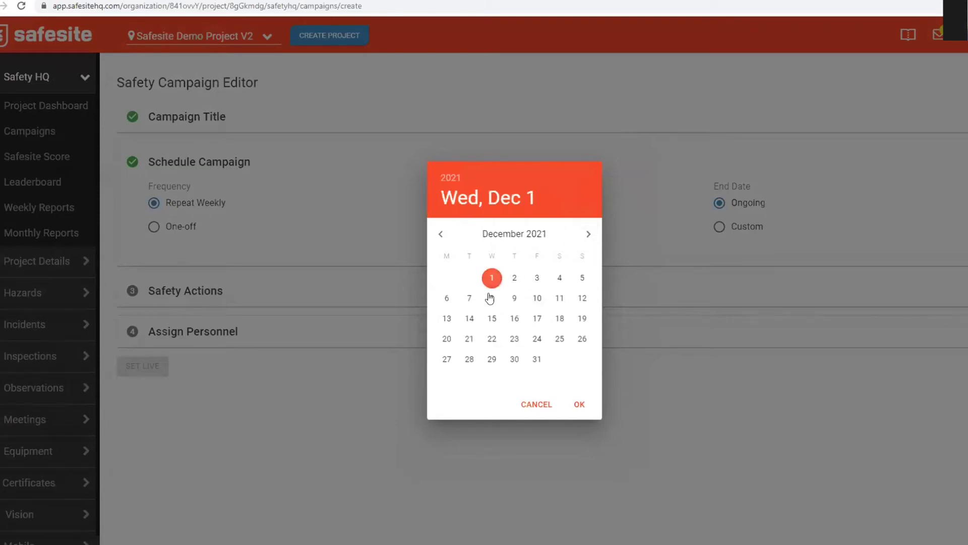
click(579, 404)
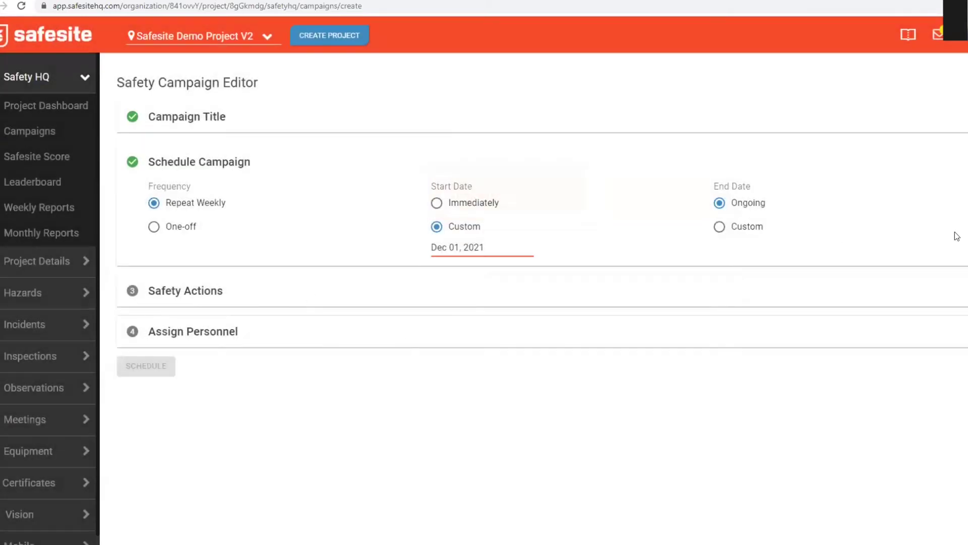
Step: Set a custom end date of Mar 31, 2022
click(719, 226)
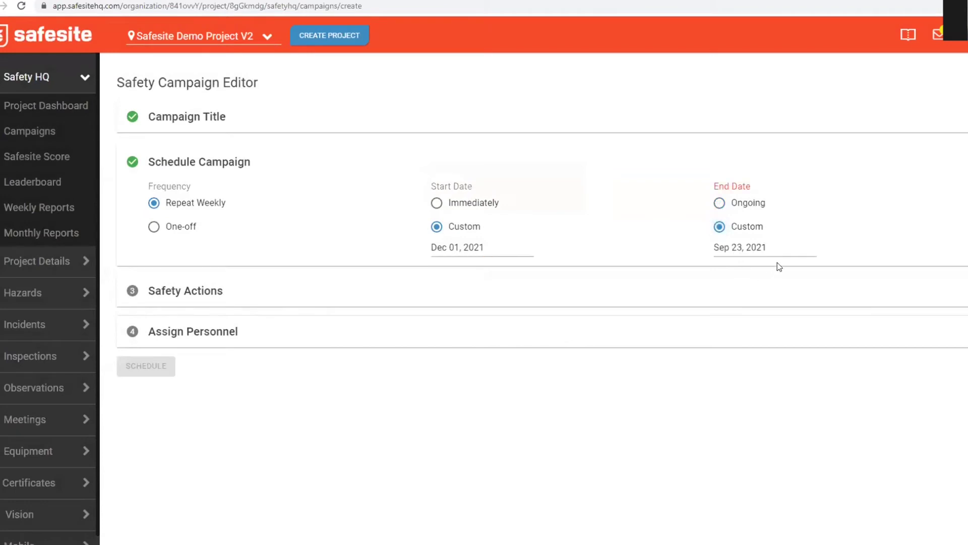
click(771, 247)
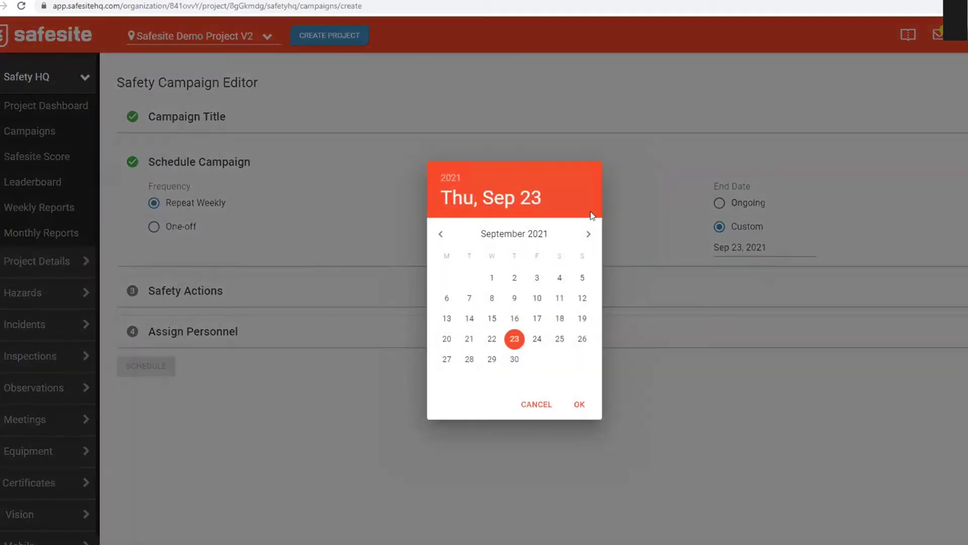
click(585, 234)
click(585, 234)
click(585, 235)
click(585, 234)
click(585, 235)
click(585, 234)
click(585, 234)
click(440, 234)
click(515, 359)
click(580, 406)
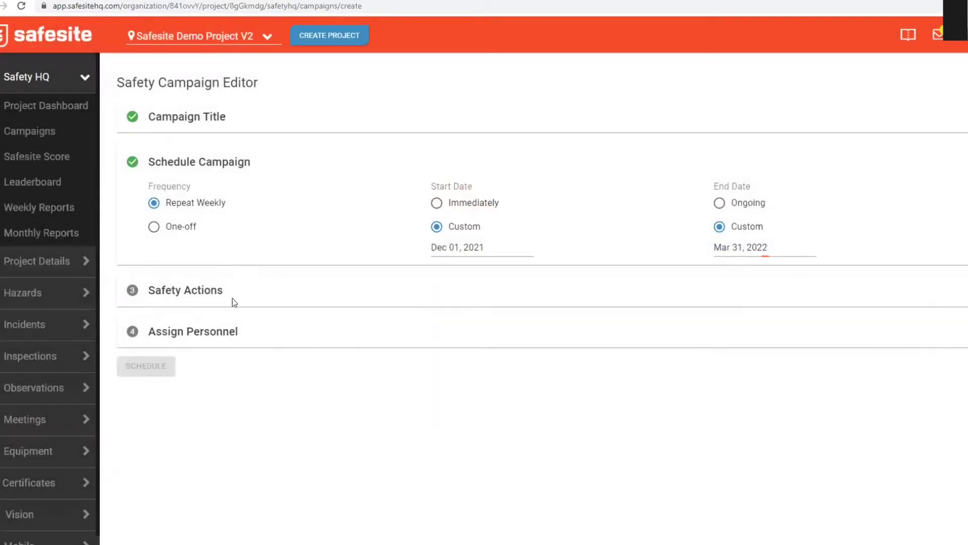
click(232, 301)
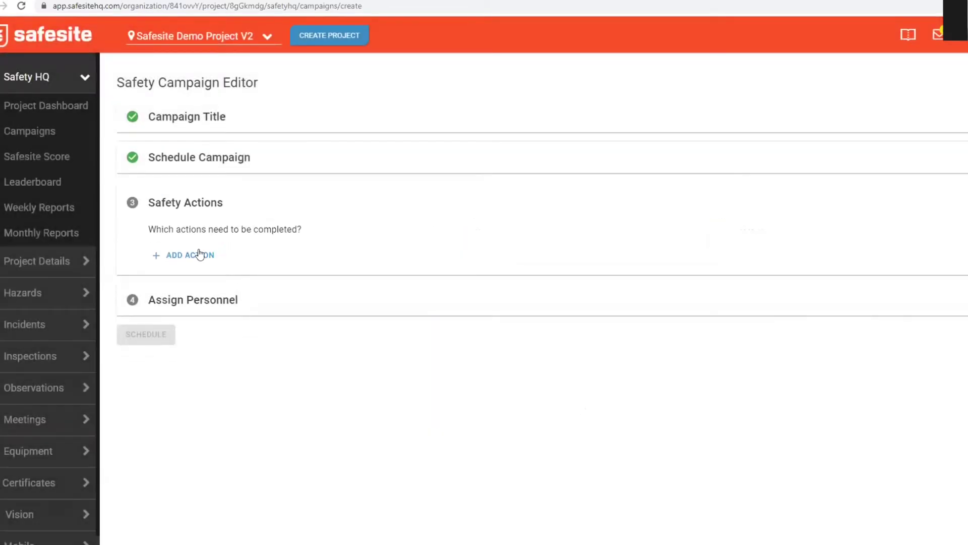
Step: Add three safety actions: Inspections, Meetings and Observations
click(196, 256)
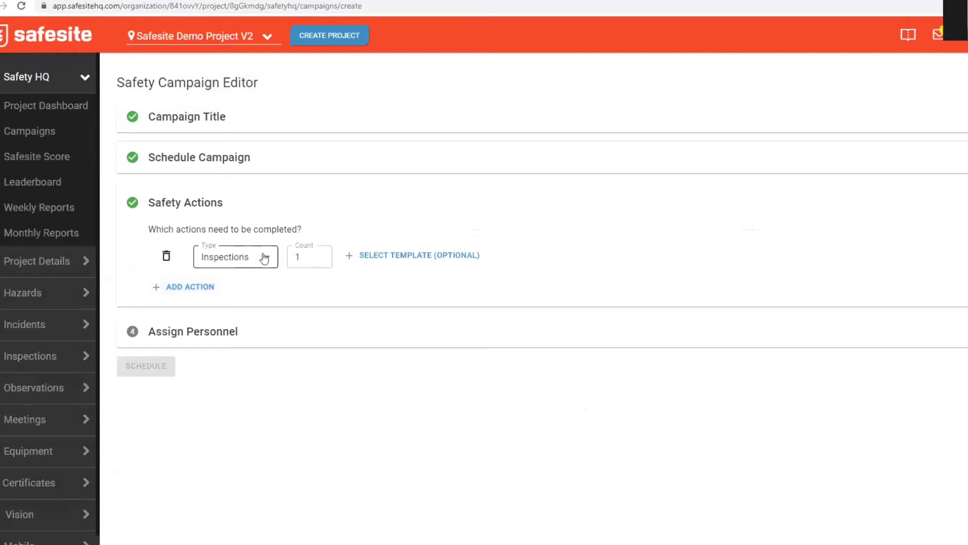
click(199, 286)
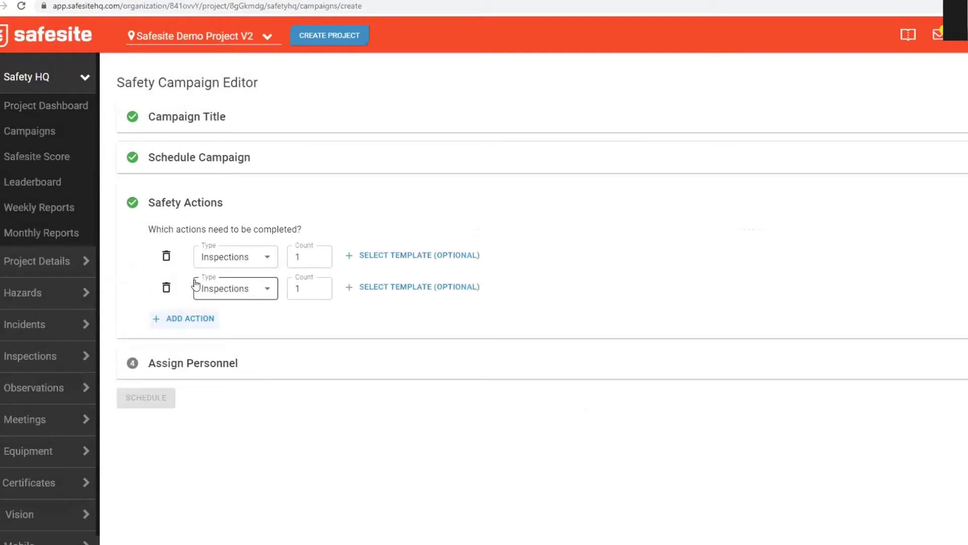
click(272, 292)
click(225, 309)
click(201, 322)
click(270, 320)
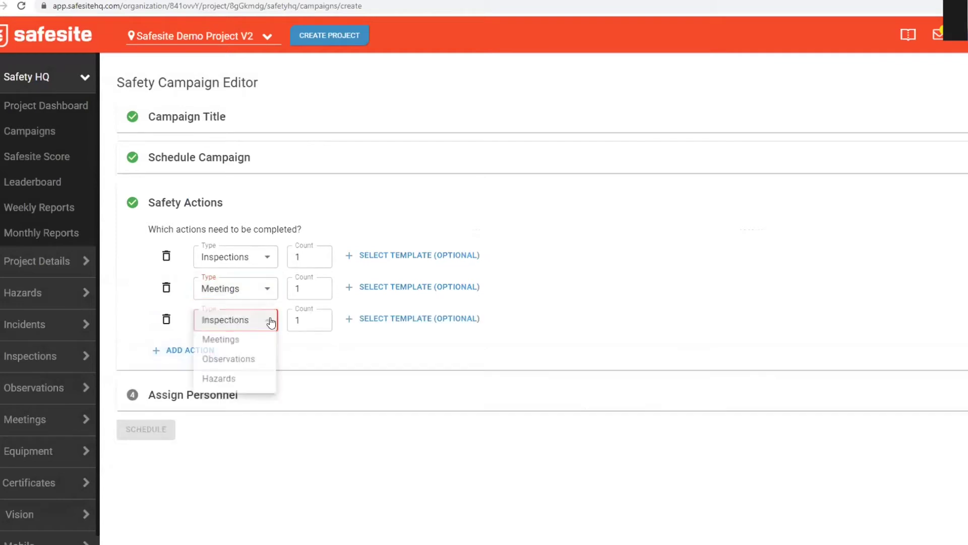
click(232, 361)
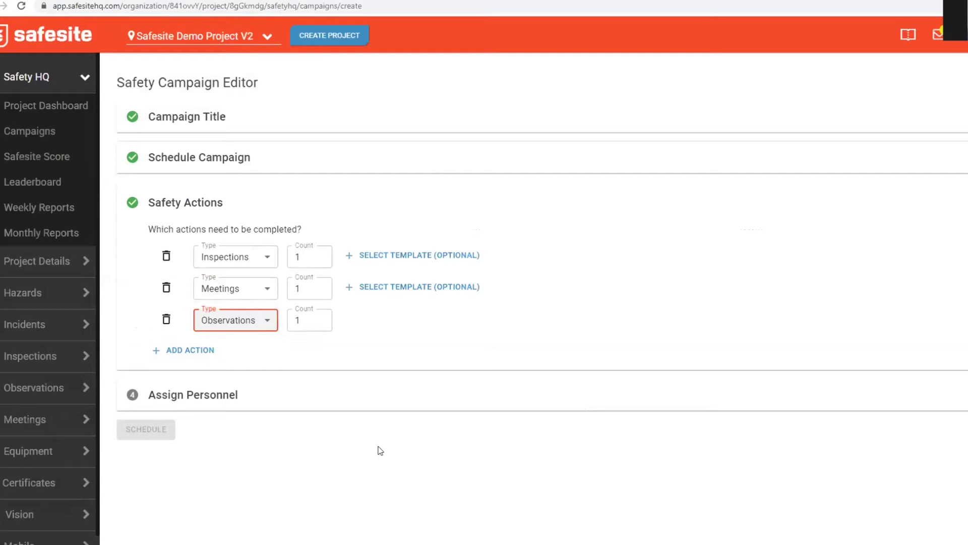
Step: Raise the Inspections count to 5
click(321, 255)
click(321, 254)
click(321, 255)
click(321, 254)
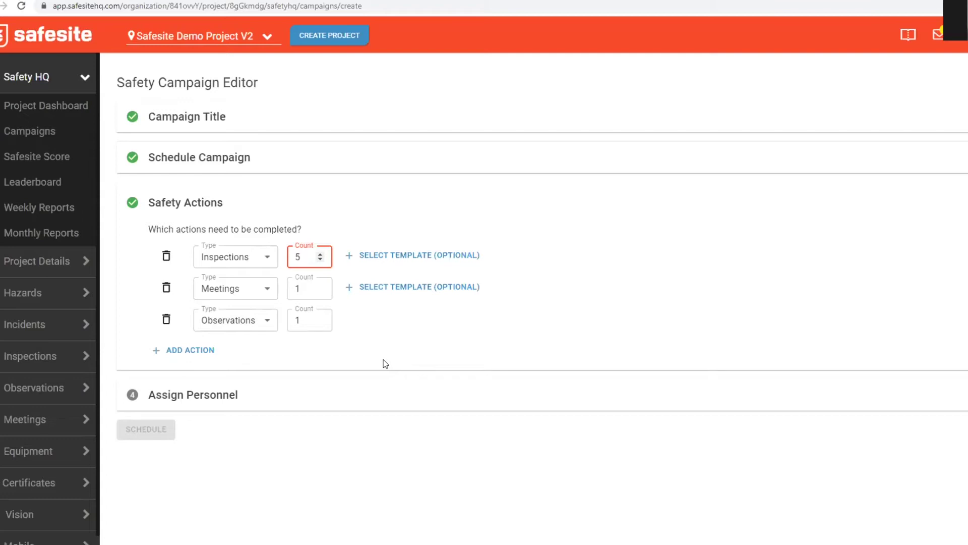
Step: Attach the Coronavirus/COVID-19 Self Checker-Copy template to the Inspections action
click(392, 255)
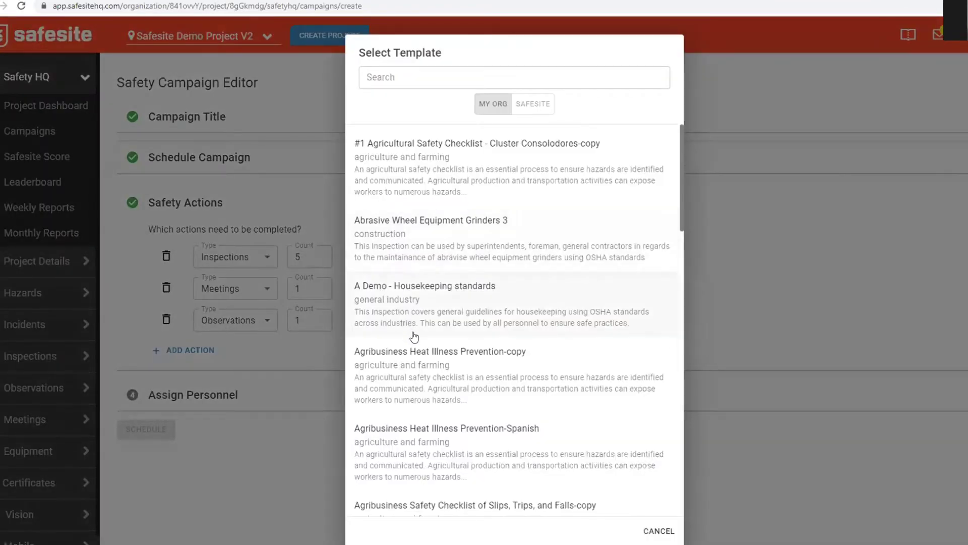
click(422, 82)
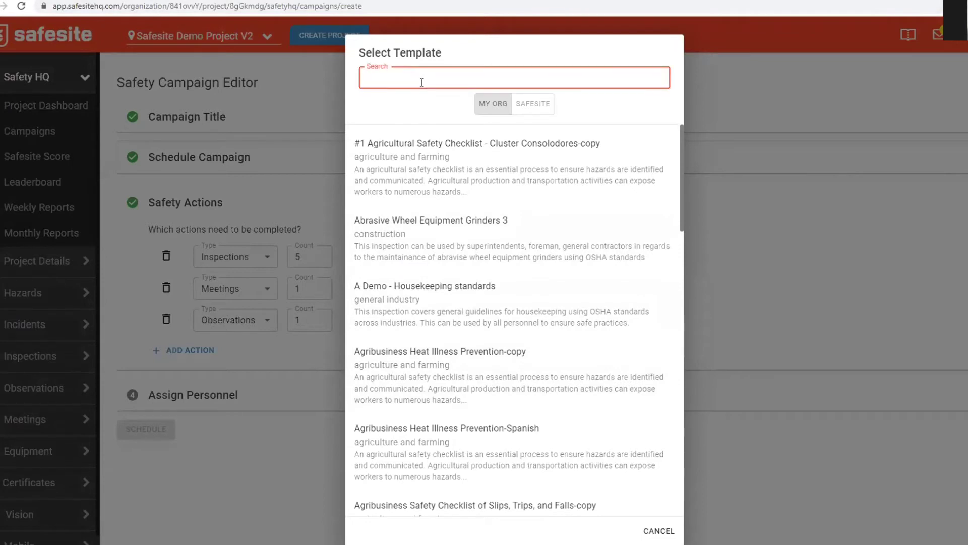
text(covid)
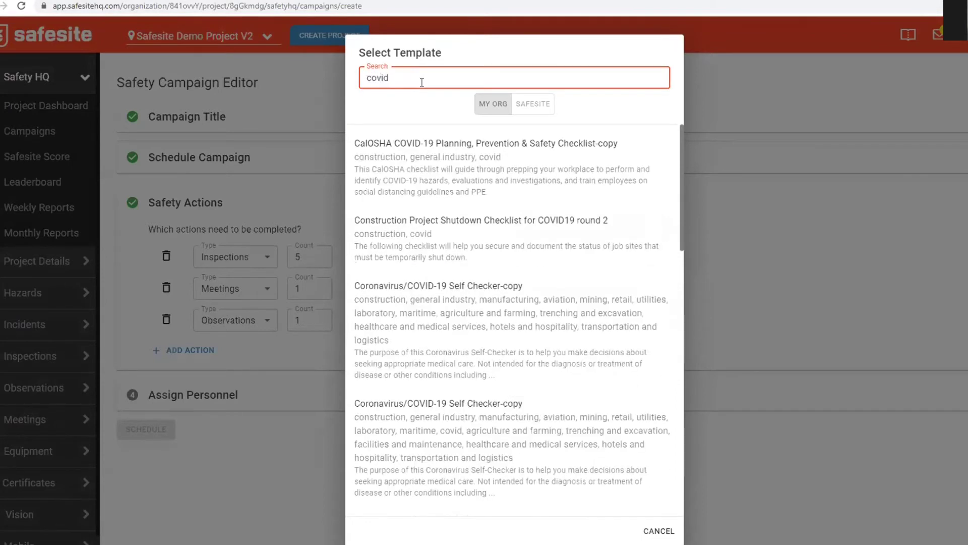
click(487, 325)
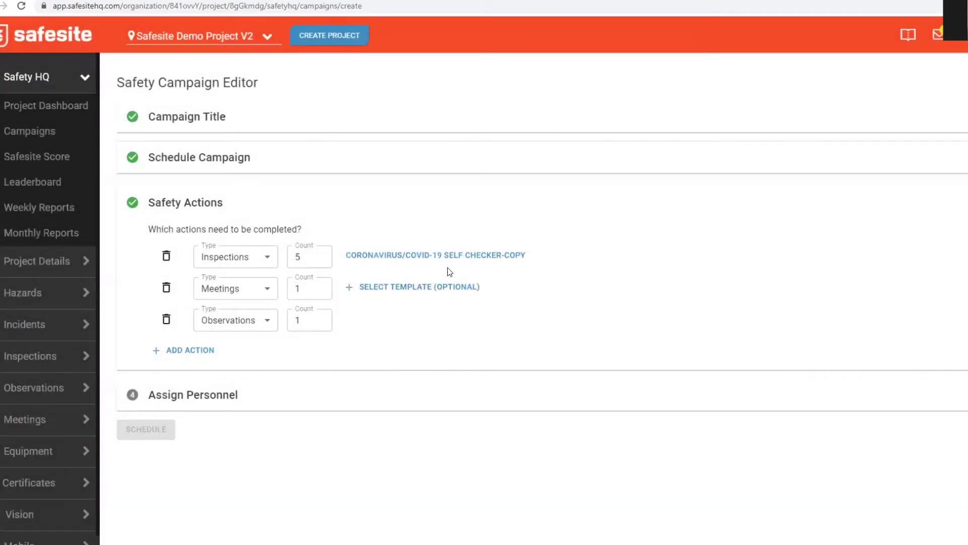
Step: Attach the Hand Washing Toolbox Talk template from the SAFESITE library to Meetings
click(412, 289)
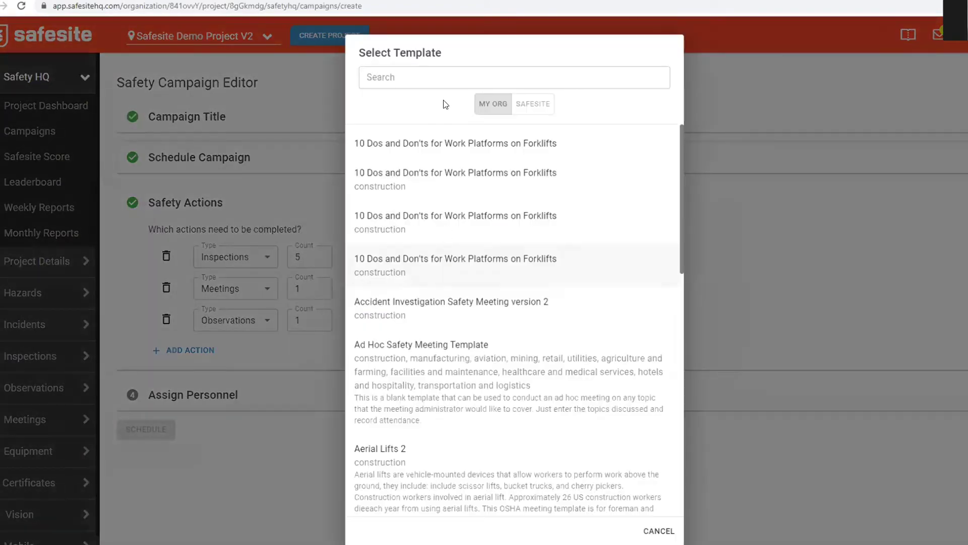
click(438, 80)
text(washi)
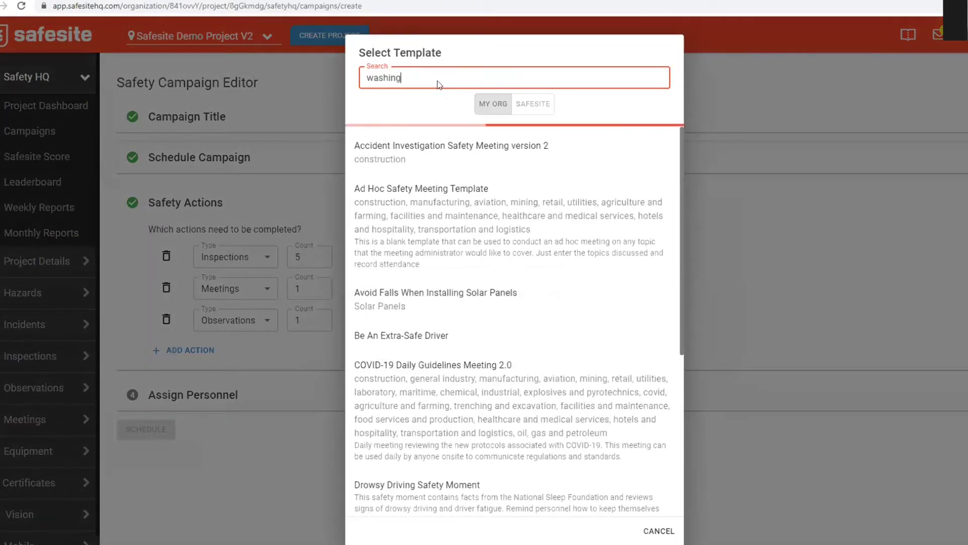
text(ng)
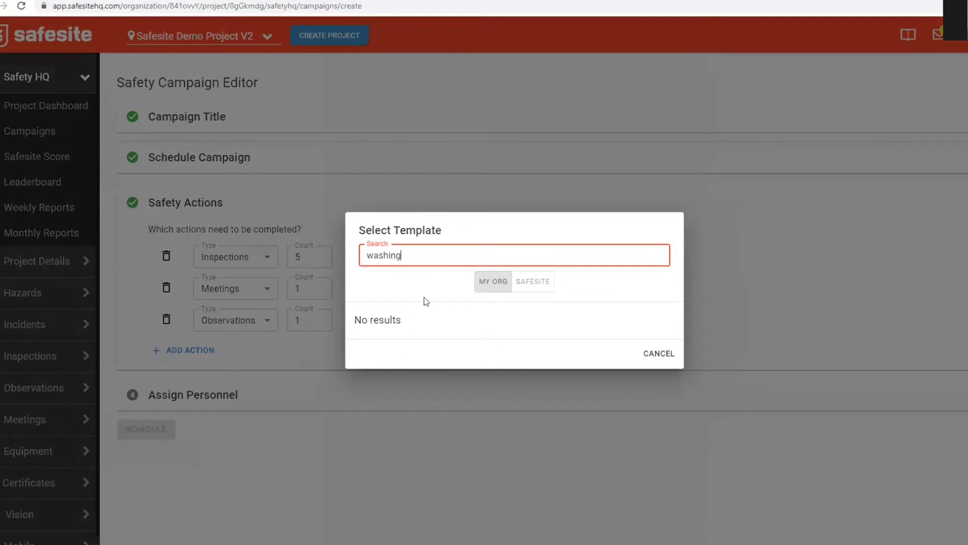
key(BackSpace)
key(BackSpace)
key(BackSpace)
key(BackSpace)
key(BackSpace)
key(BackSpace)
key(BackSpace)
text(hand)
key(BackSpace)
key(BackSpace)
key(BackSpace)
key(BackSpace)
key(BackSpace)
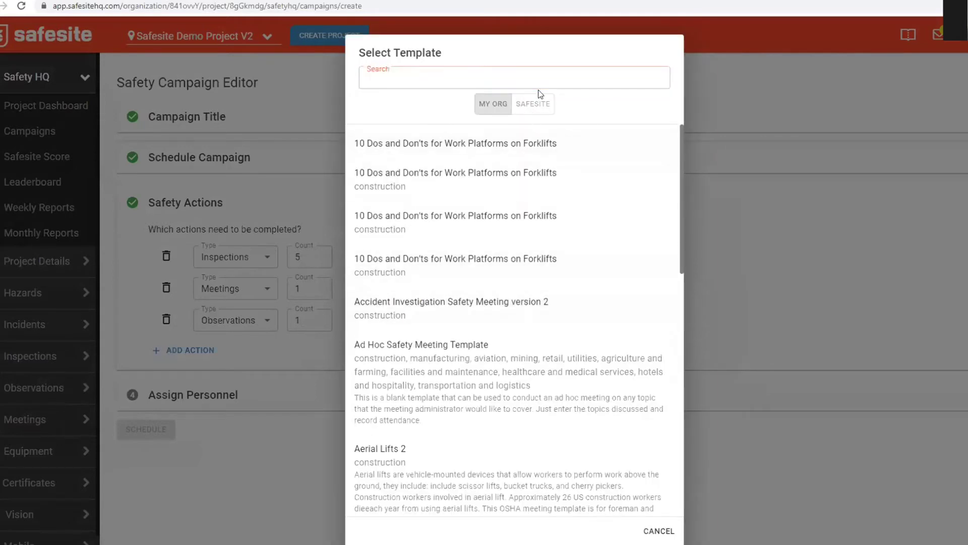
click(534, 104)
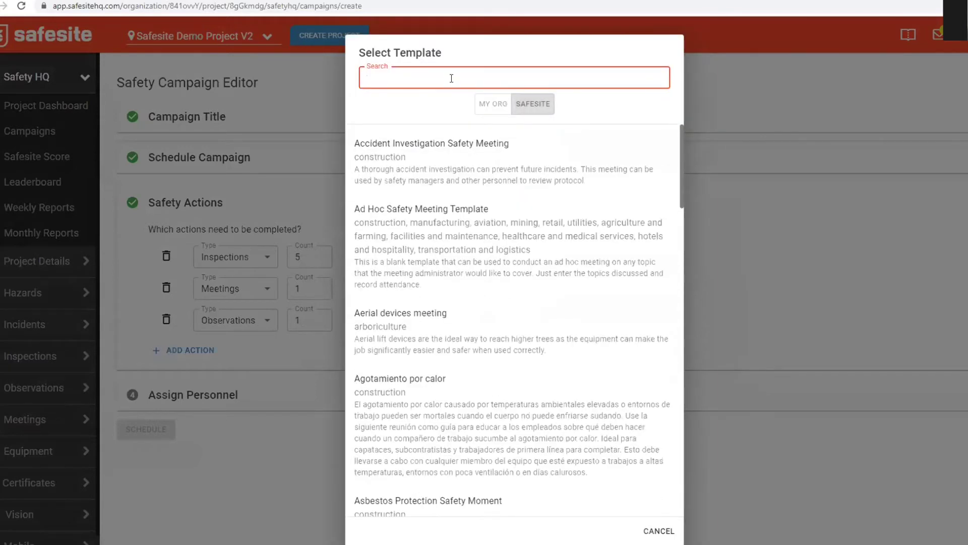
text(hand wa)
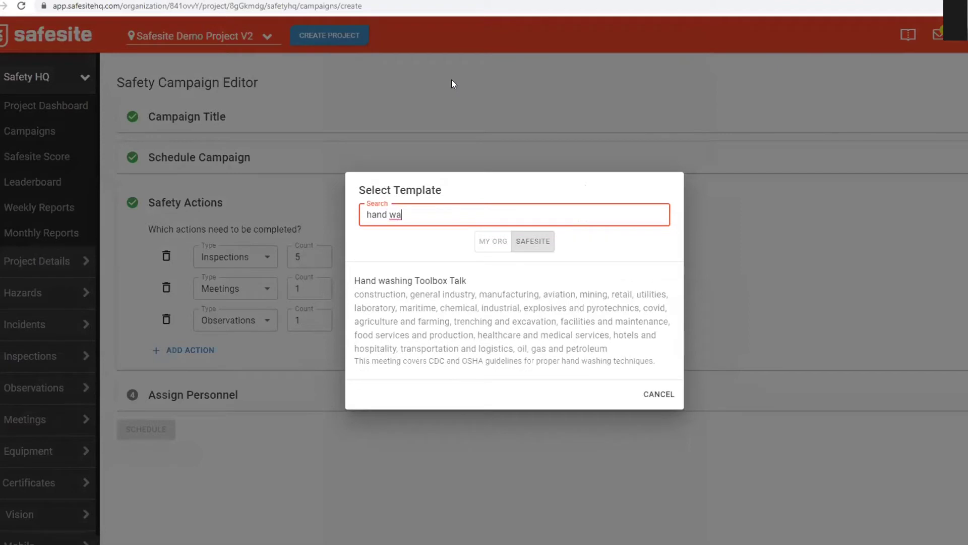
click(439, 325)
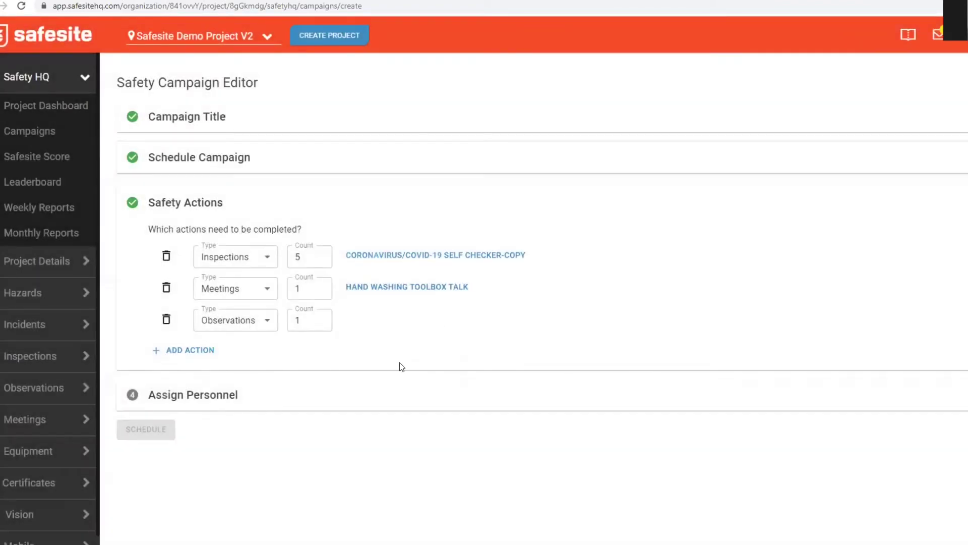
click(286, 394)
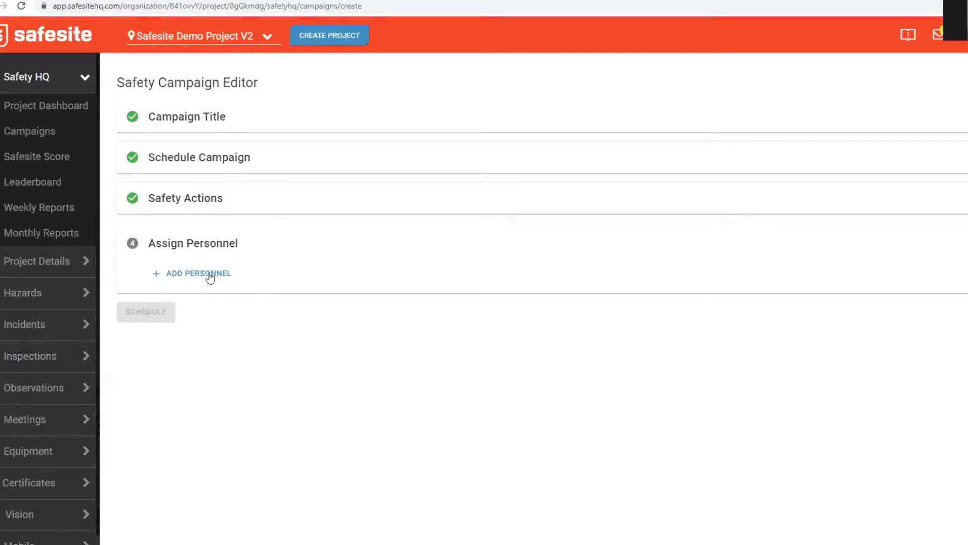
Step: Select six people in the Add Personnel dialog and add them to the campaign
click(209, 275)
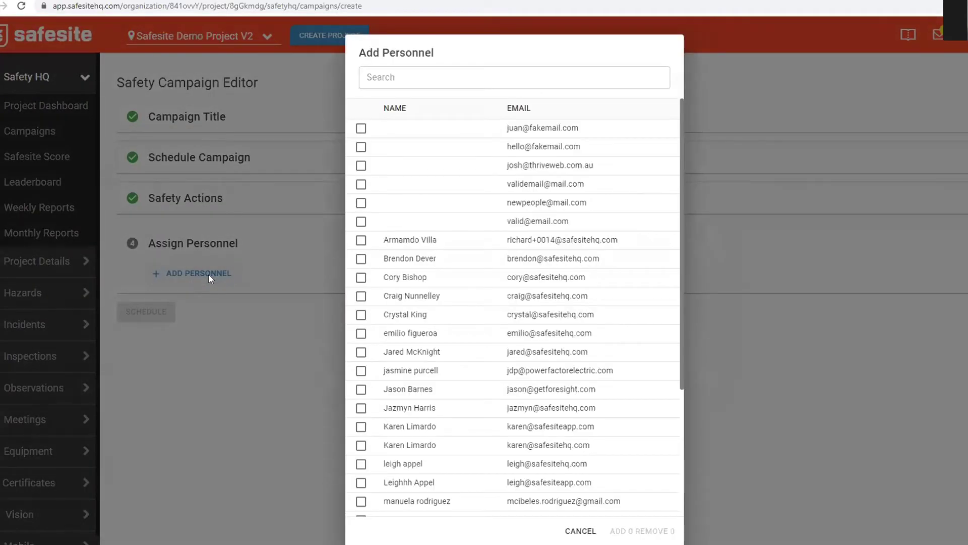
scroll(548, 329, down, 2)
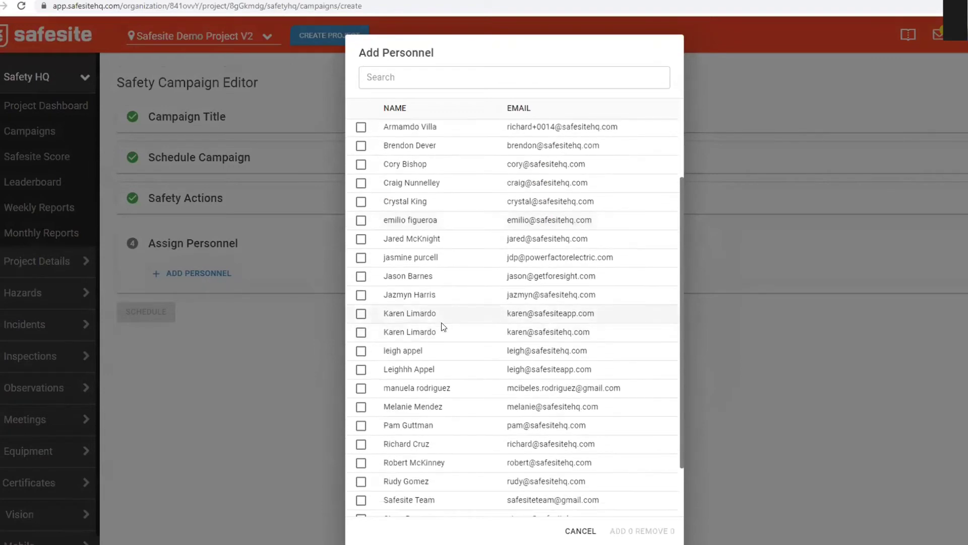
scroll(423, 413, down, 3)
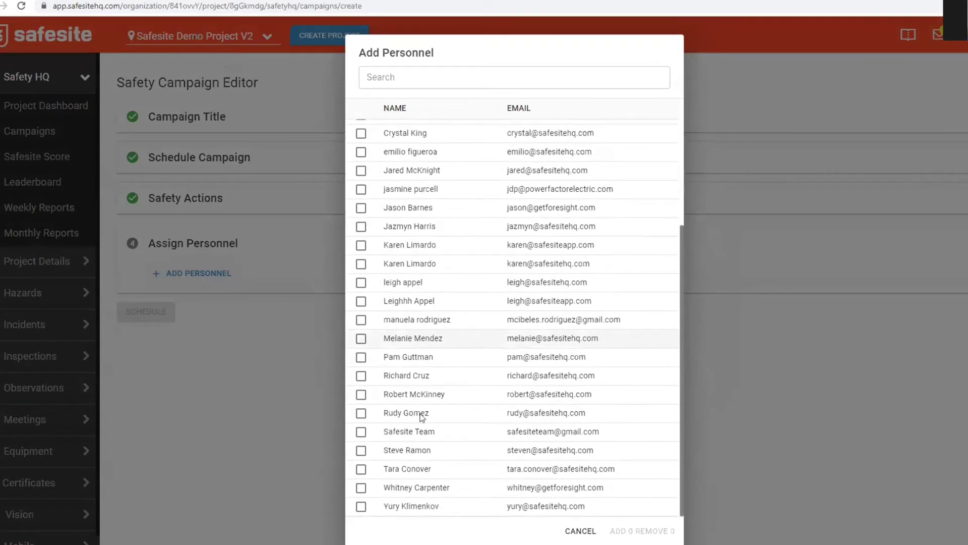
click(361, 451)
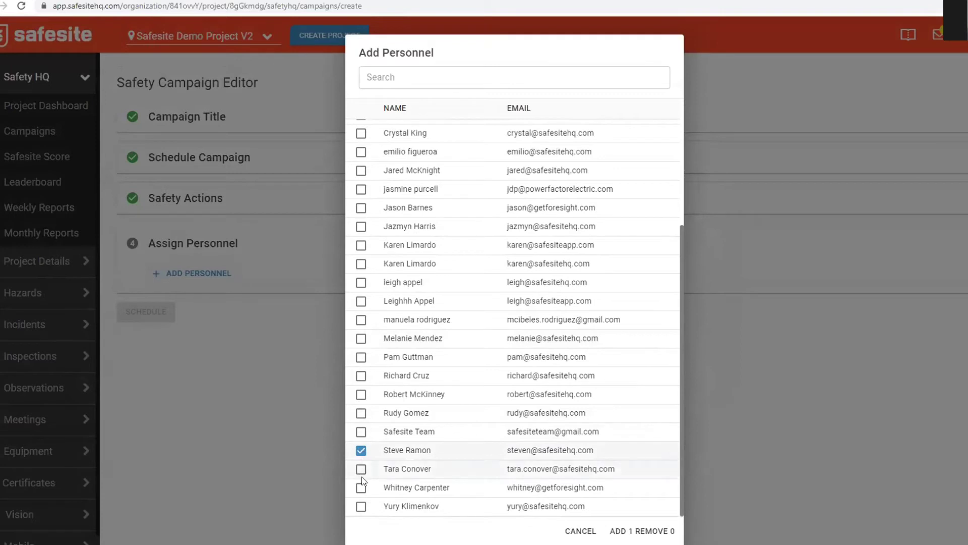
click(361, 506)
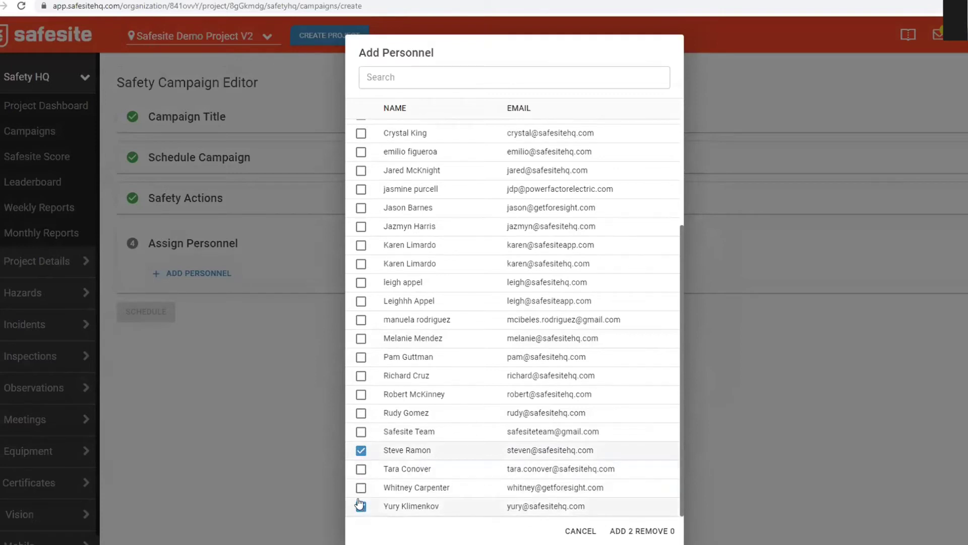
click(362, 356)
click(361, 339)
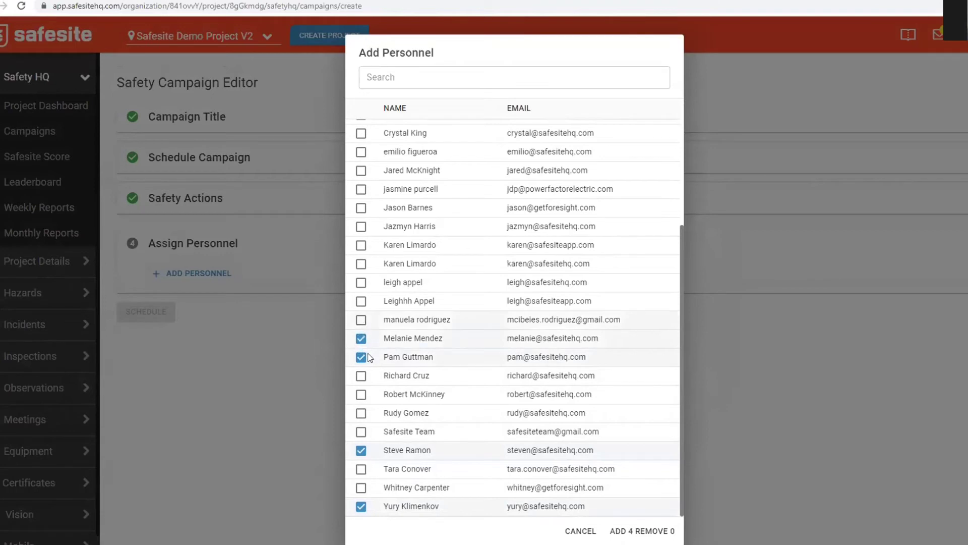
scroll(361, 340, up, 2)
click(360, 359)
click(361, 340)
scroll(363, 343, up, 1)
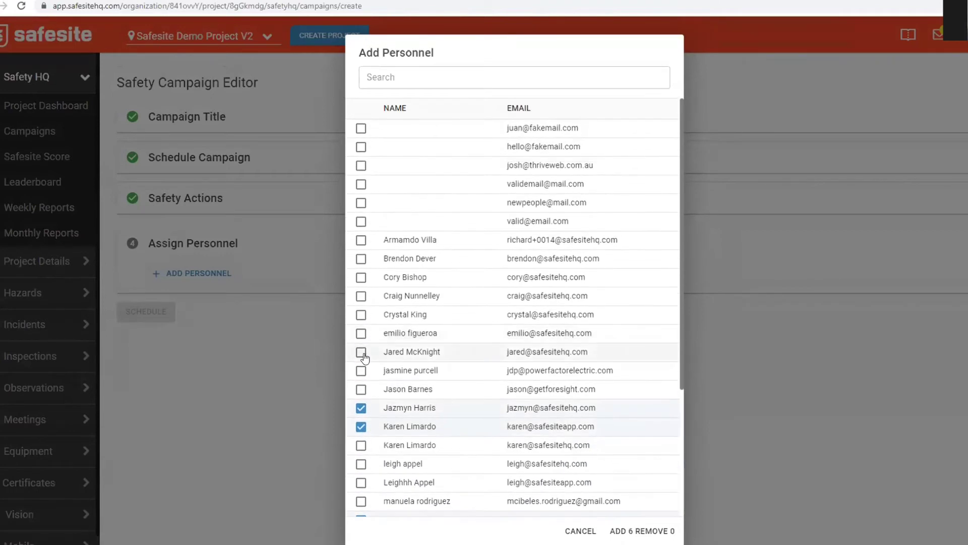
click(625, 531)
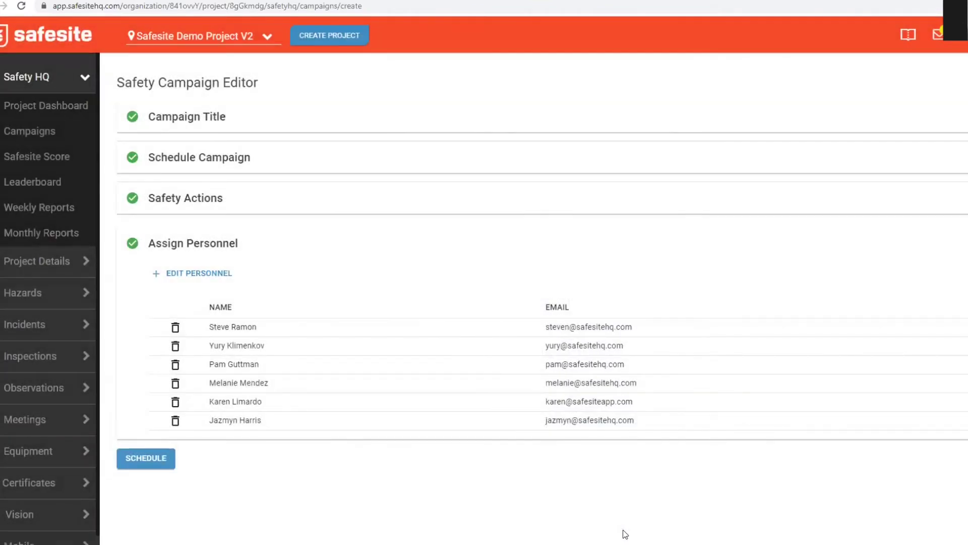
Step: Schedule Winter Covid Check, then reopen it from the Safety Campaigns list
click(154, 459)
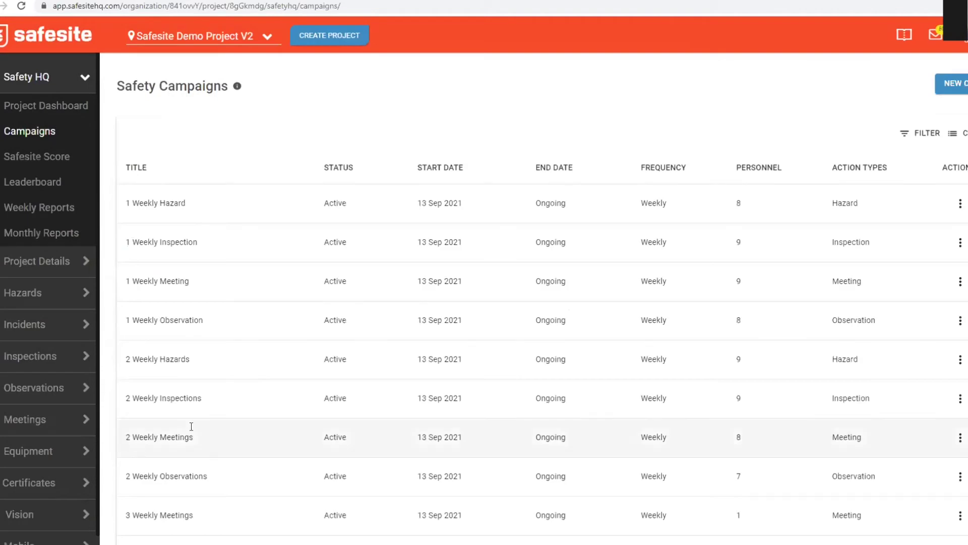
scroll(356, 419, down, 4)
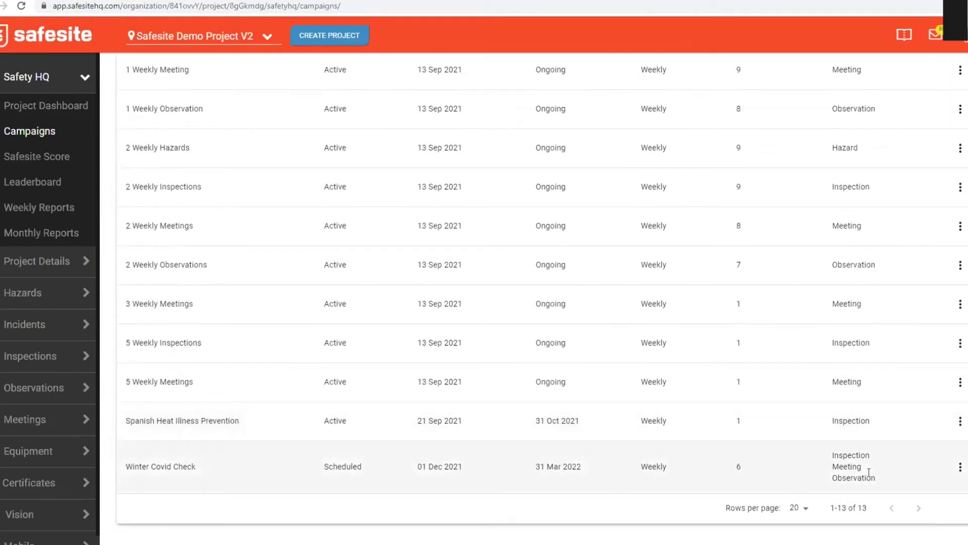
click(187, 466)
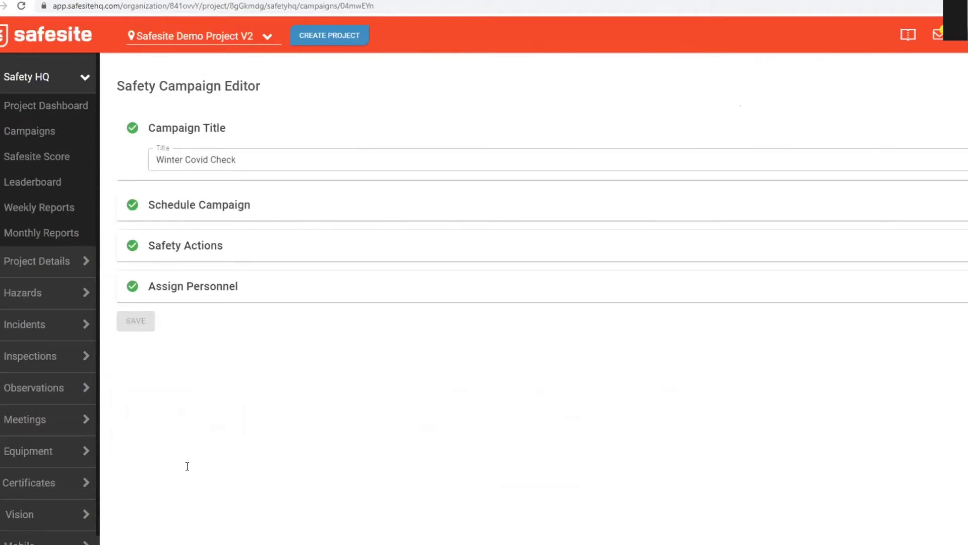
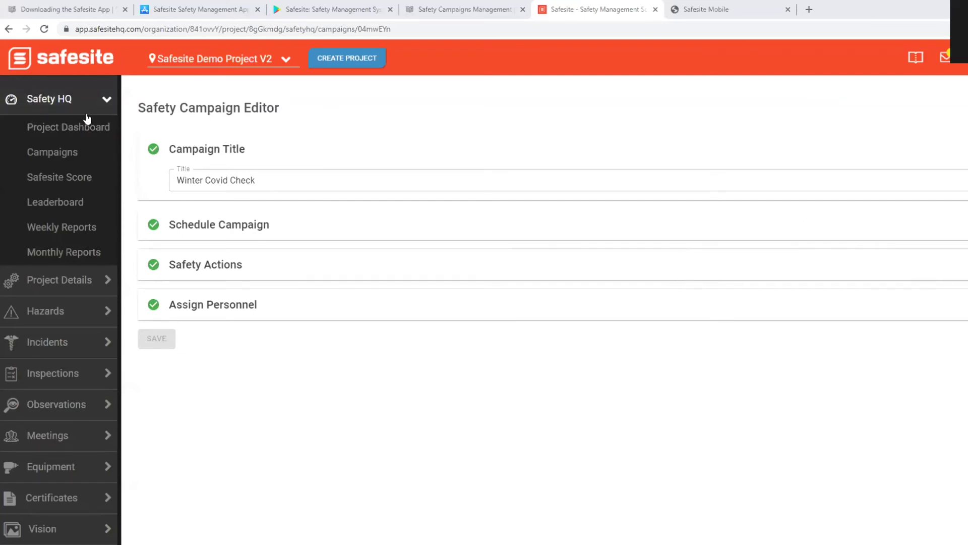
Step: Leave the Winter Covid Check campaign and open the Safety HQ Campaigns list
click(62, 99)
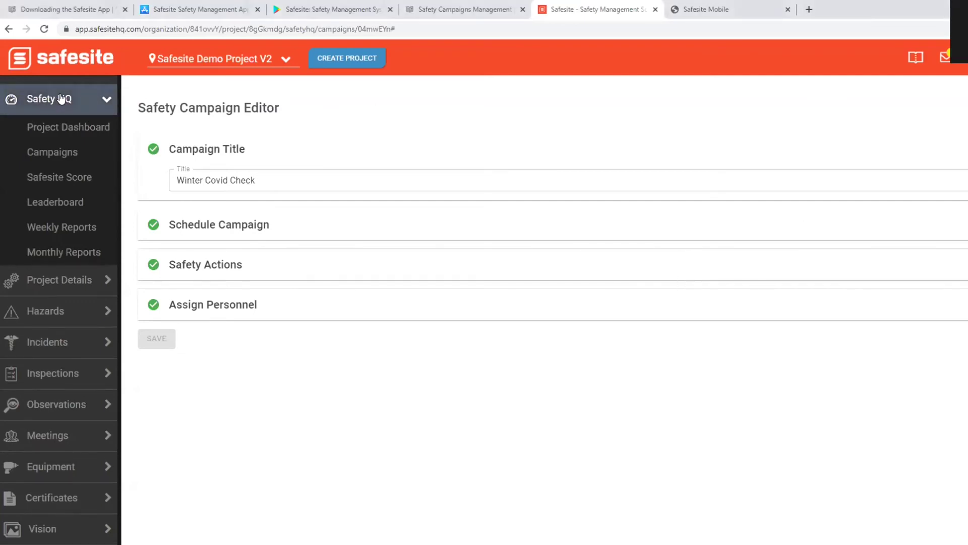
click(71, 151)
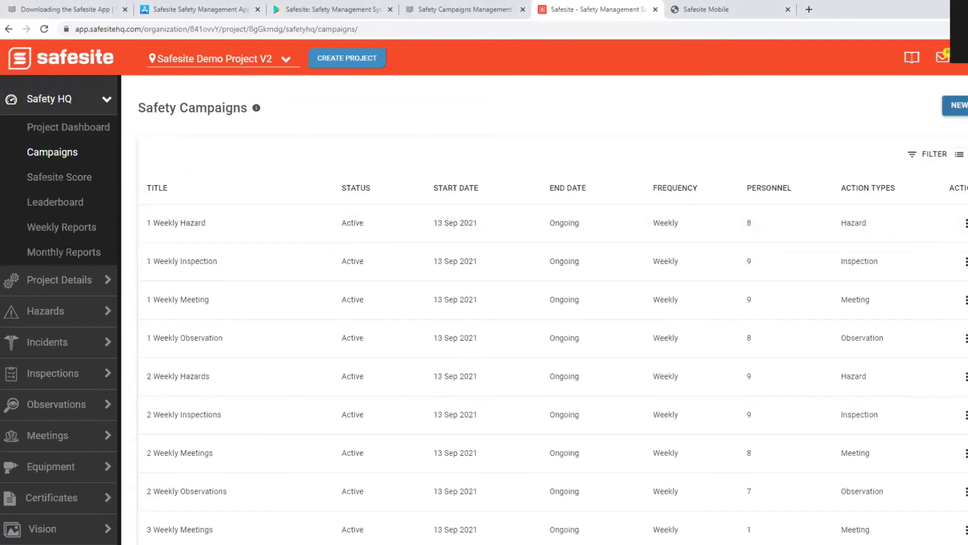
Step: Start a new campaign titled 'Weekly Vehicle Inspection' from the suggested titles and expand its schedule settings
click(956, 105)
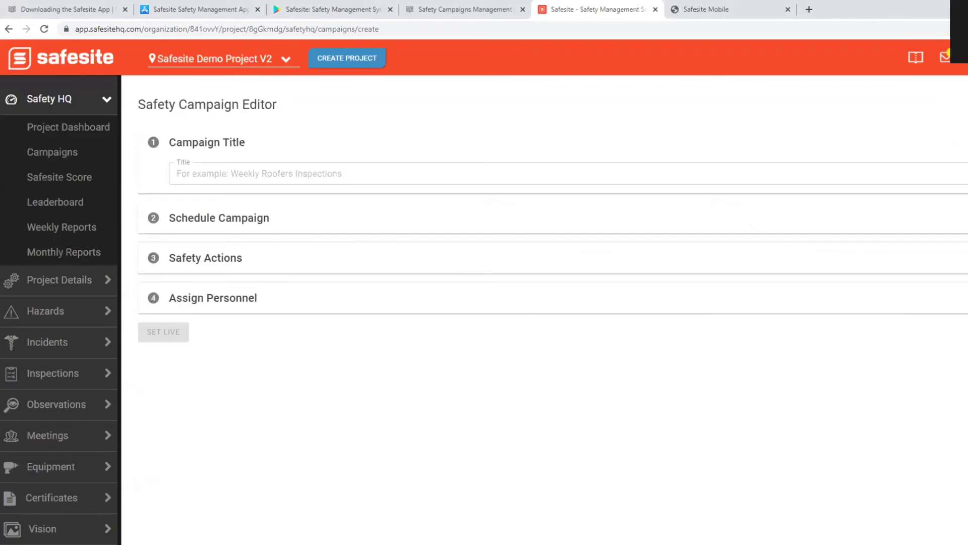
click(280, 167)
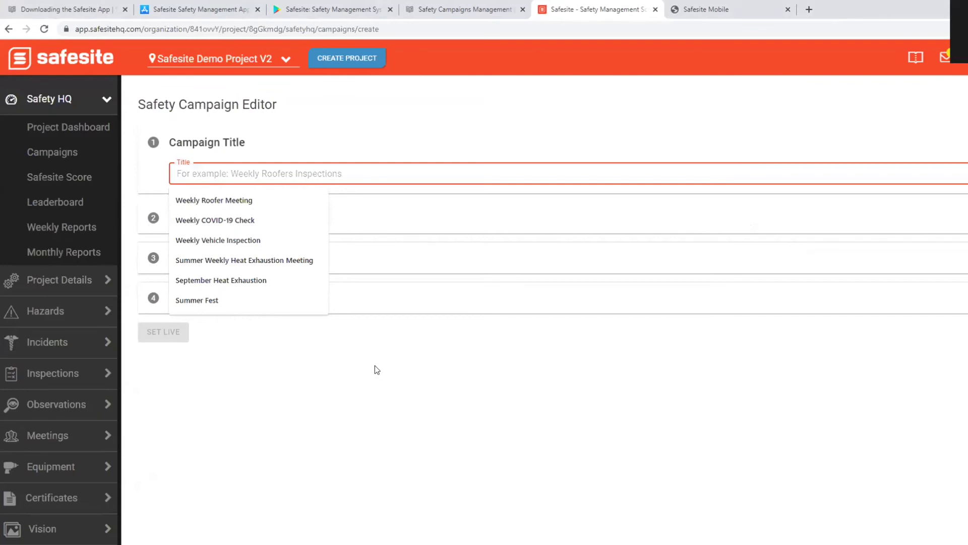
click(244, 241)
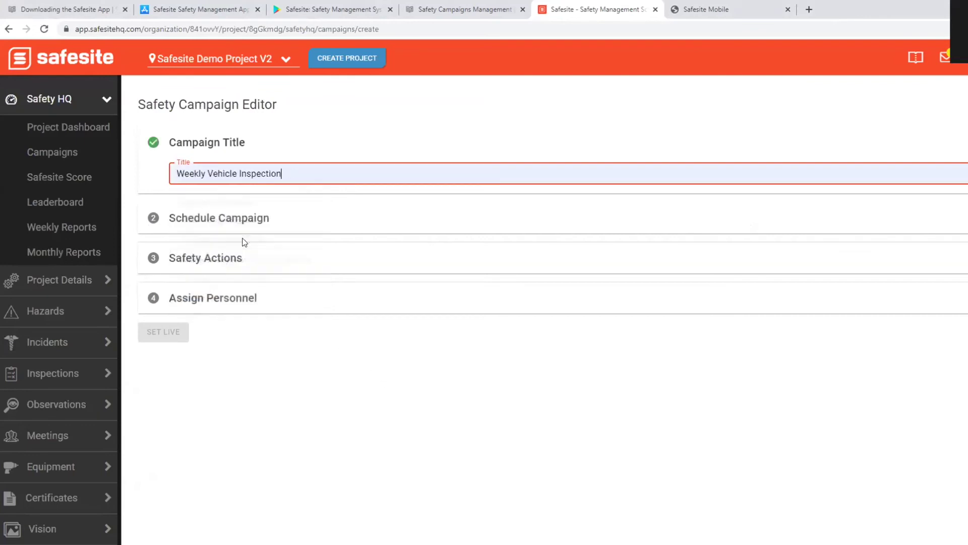
click(285, 220)
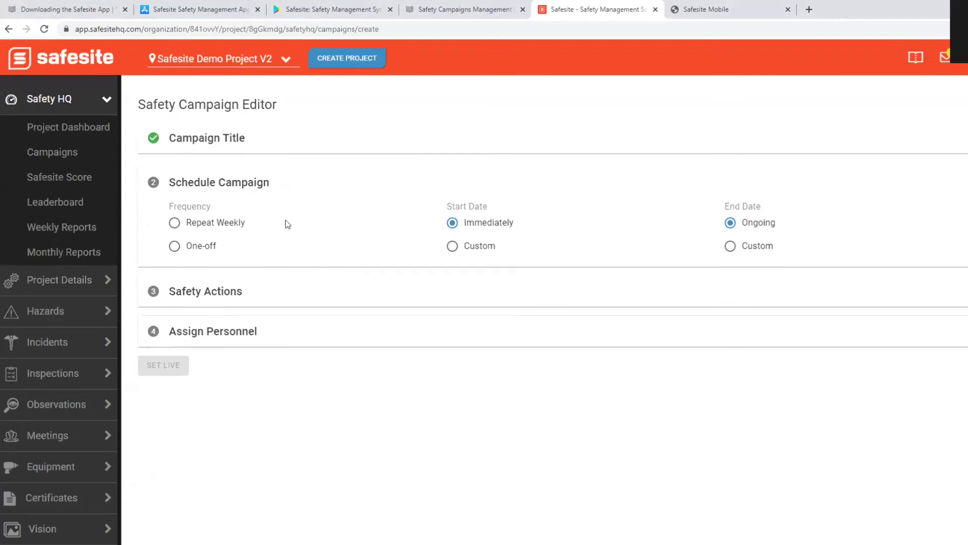
Step: Change the campaign frequency from Repeat Weekly to One-off
click(174, 222)
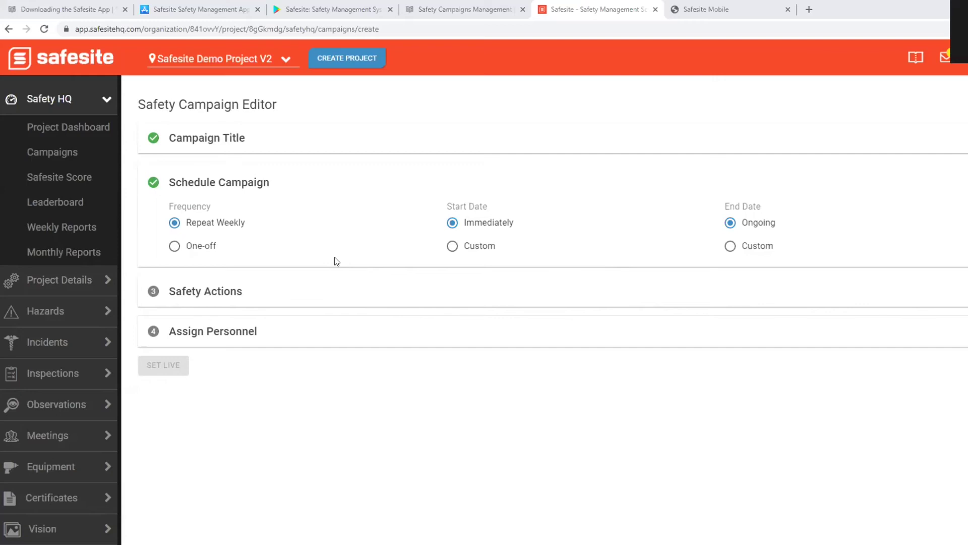
click(175, 247)
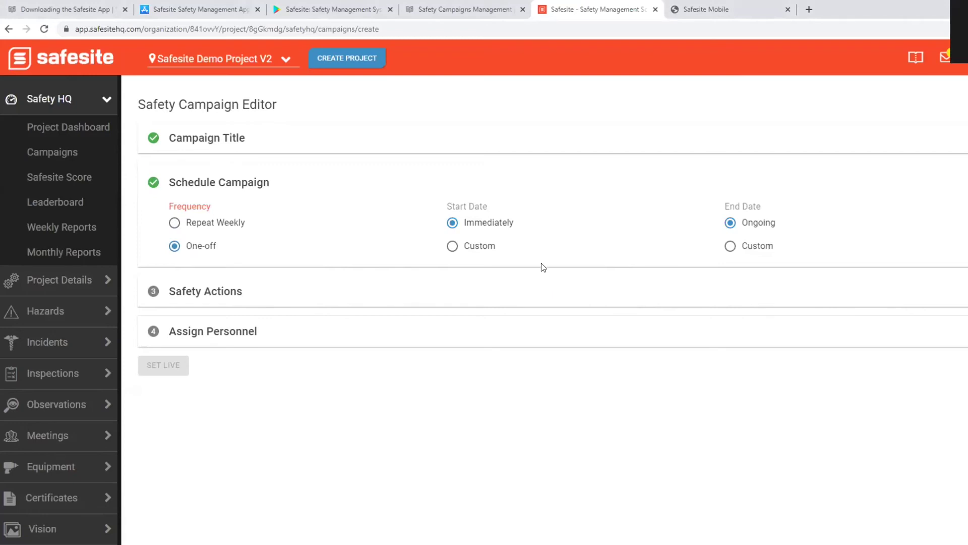
Step: Give the campaign a custom start date of Oct 15, 2021
click(453, 246)
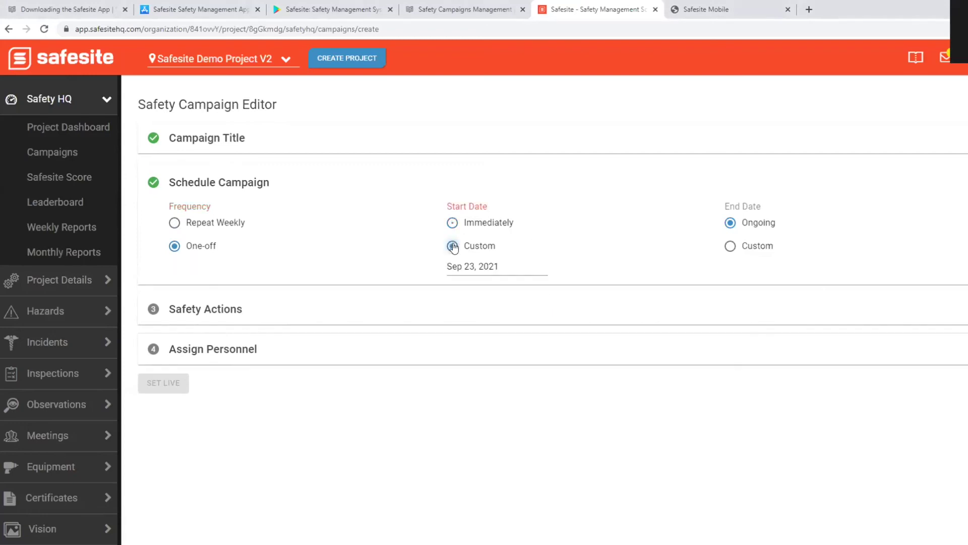
click(476, 269)
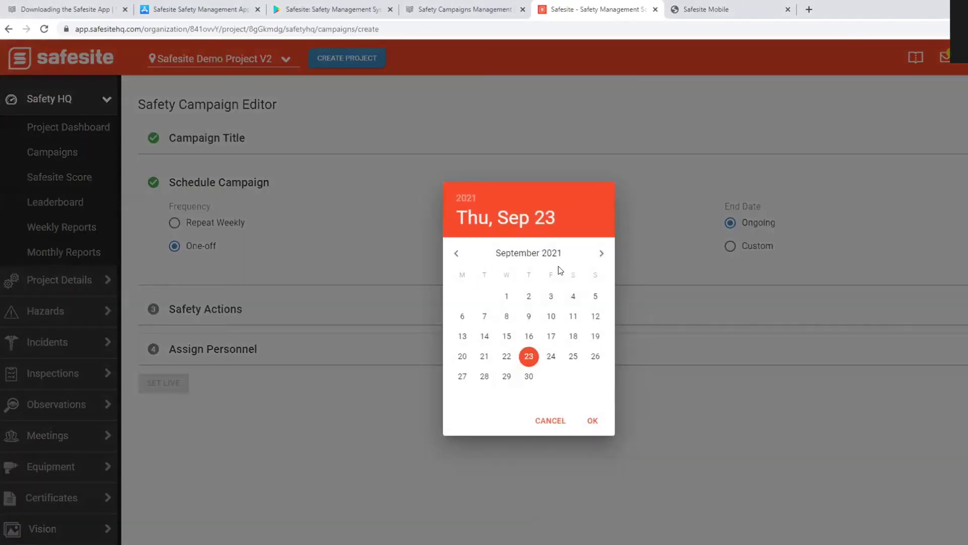
click(601, 254)
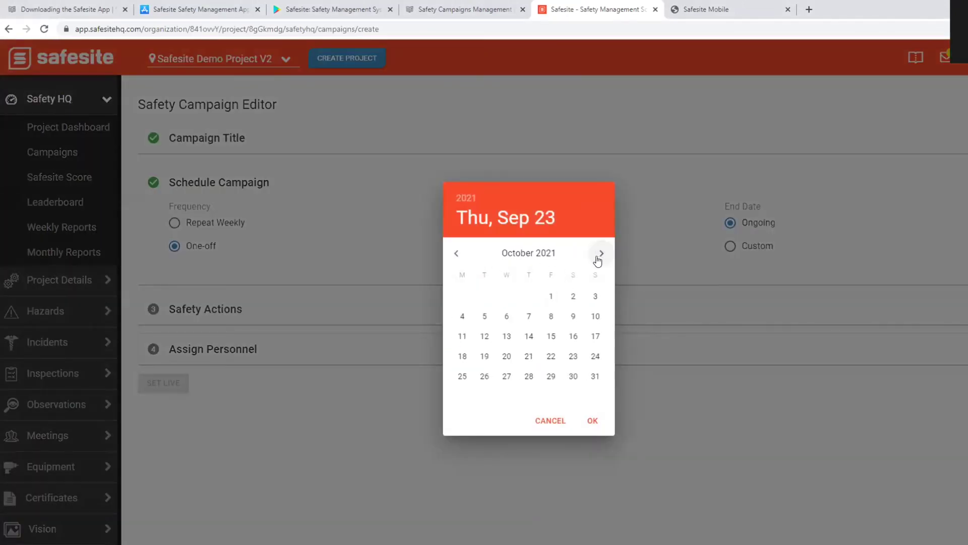
click(551, 336)
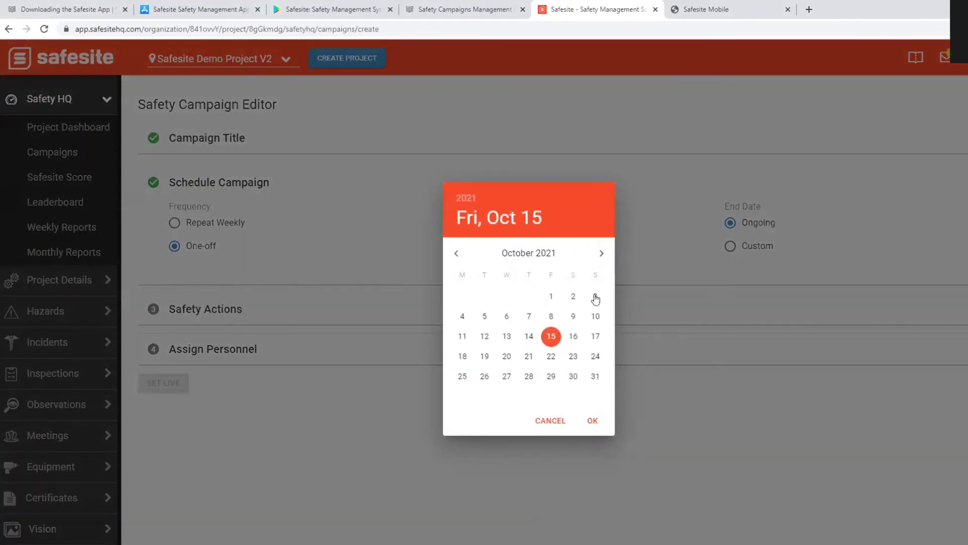
click(703, 250)
click(484, 258)
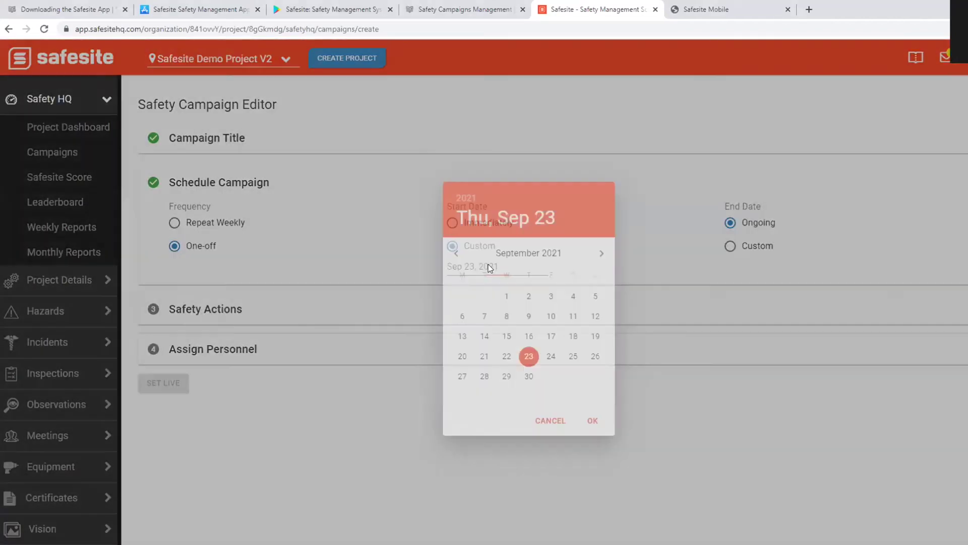
click(458, 254)
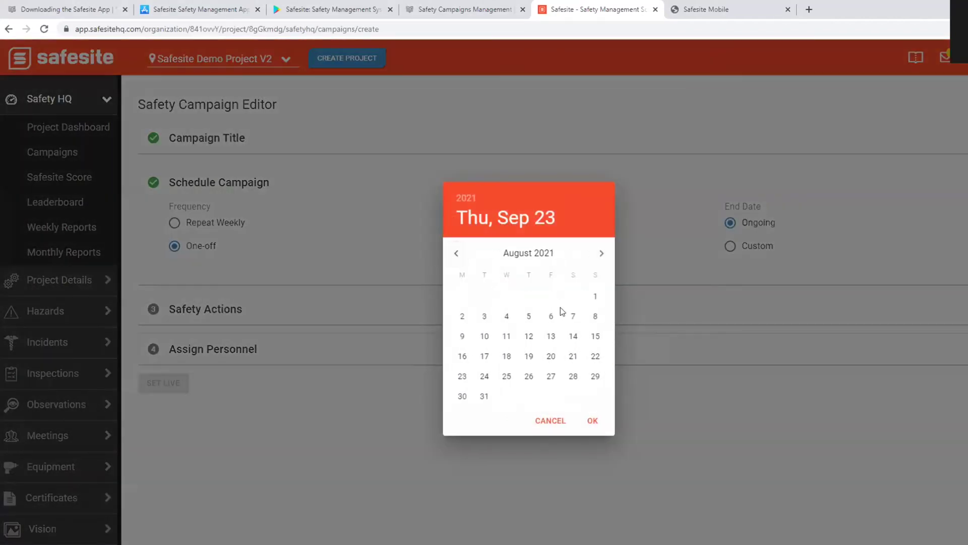
click(600, 253)
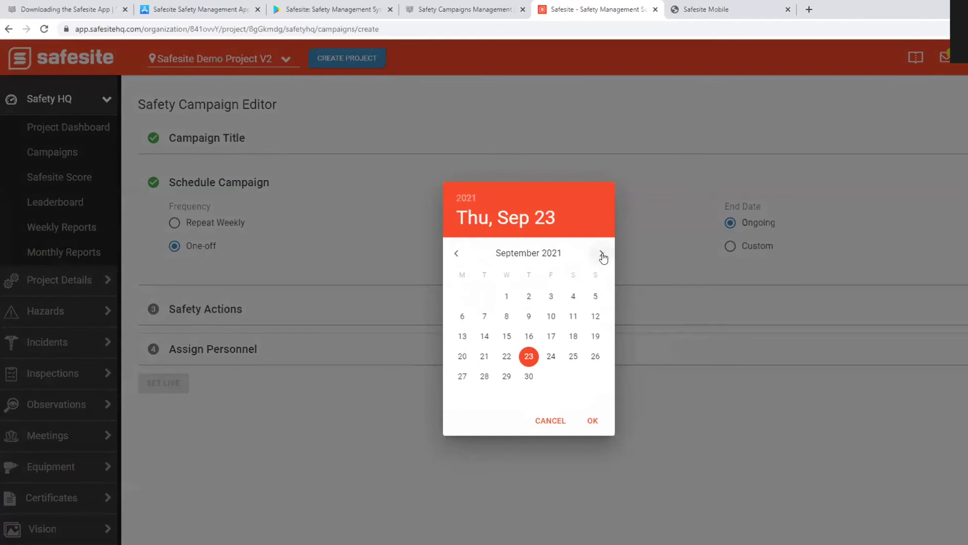
click(602, 254)
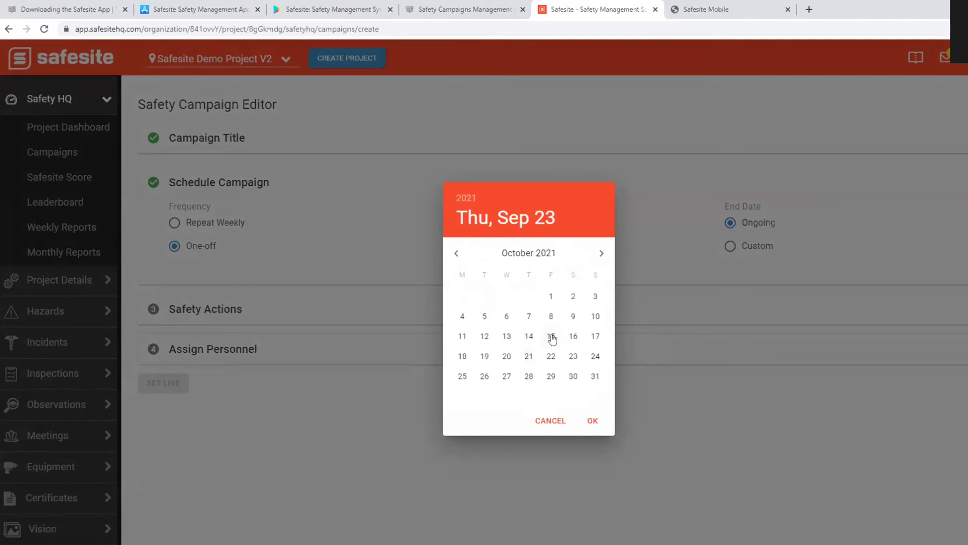
click(552, 337)
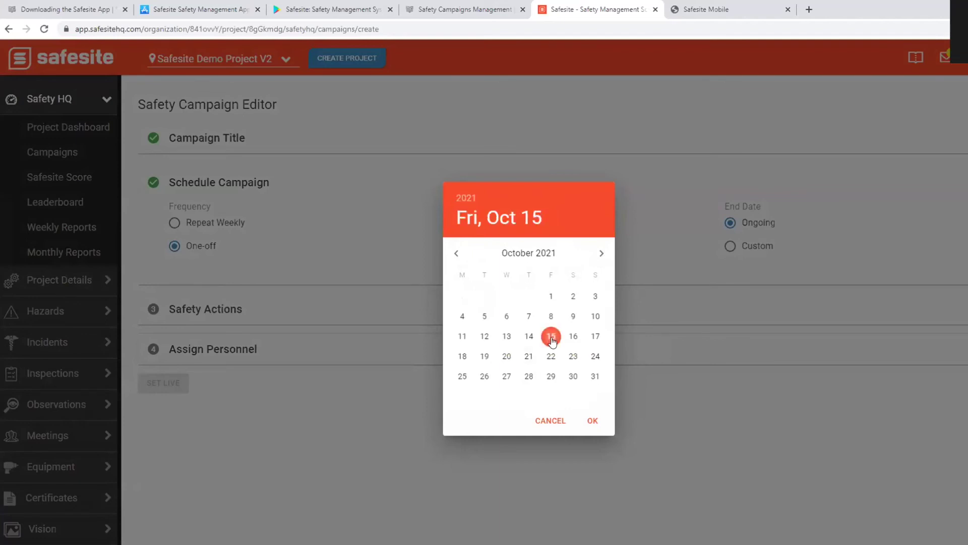
click(592, 421)
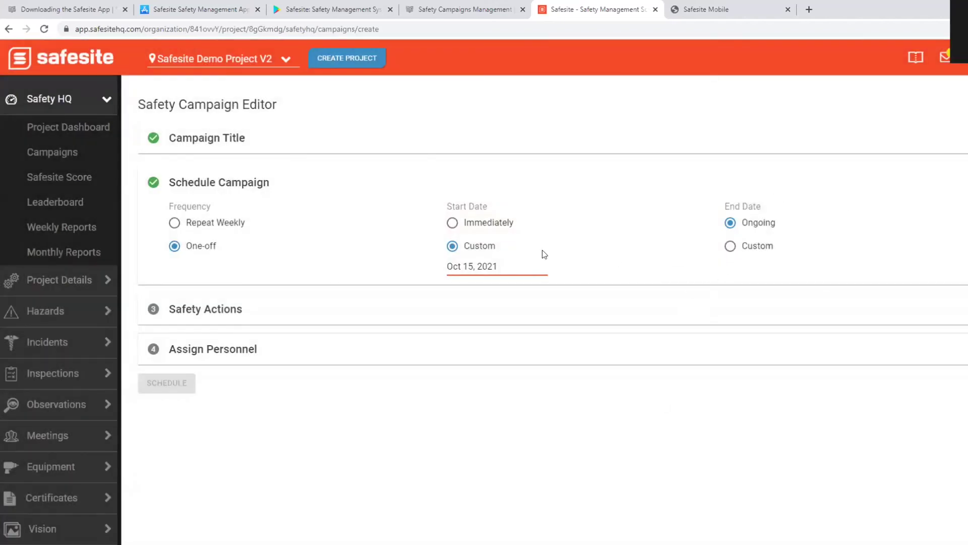
Step: Change the custom start date to Sep 23, 2021
click(453, 247)
click(478, 267)
click(457, 252)
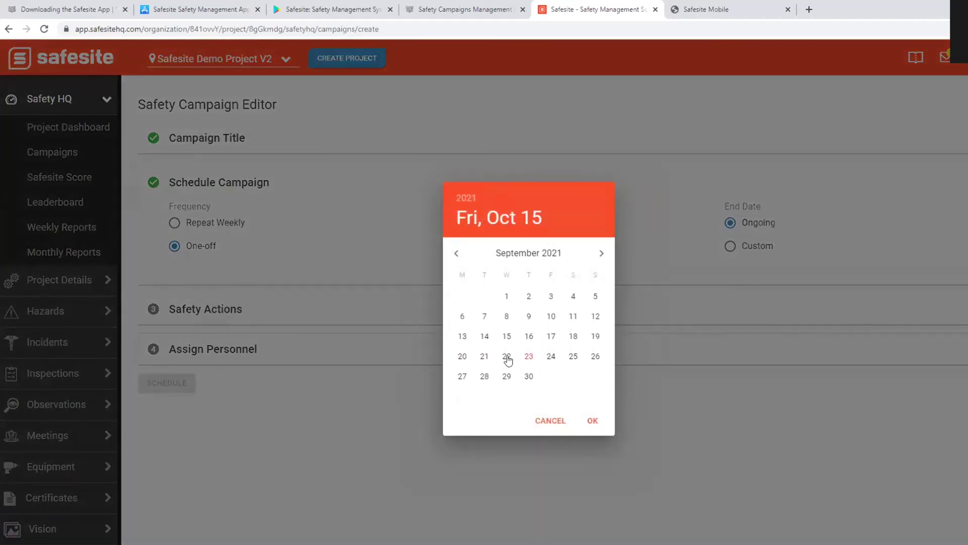
click(529, 356)
click(592, 423)
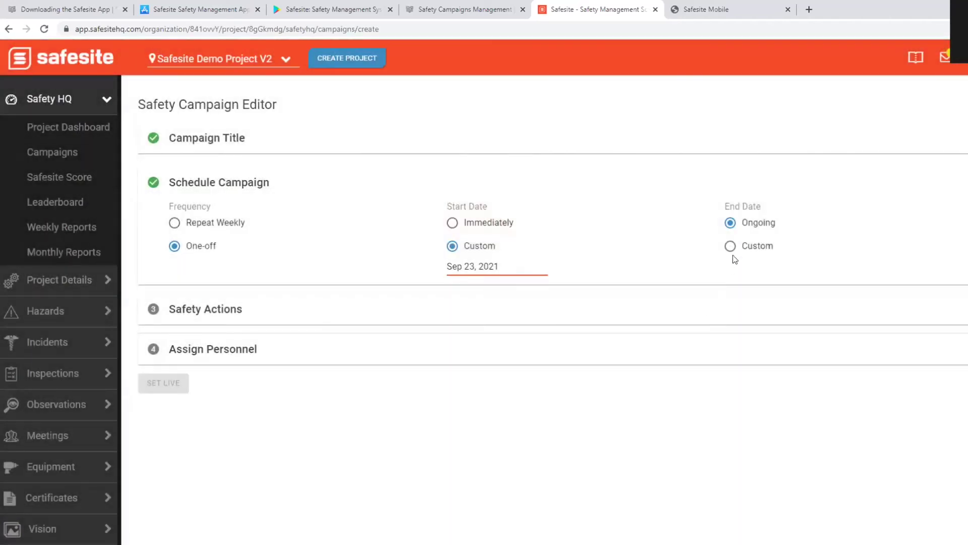
Step: Set a custom end date of Oct 16, 2021 and expand Safety Actions
click(731, 247)
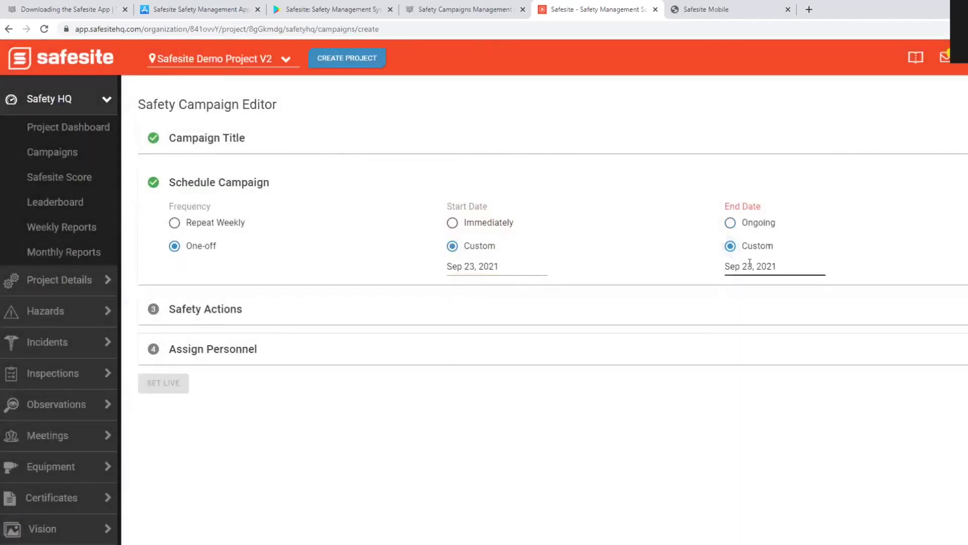
click(750, 266)
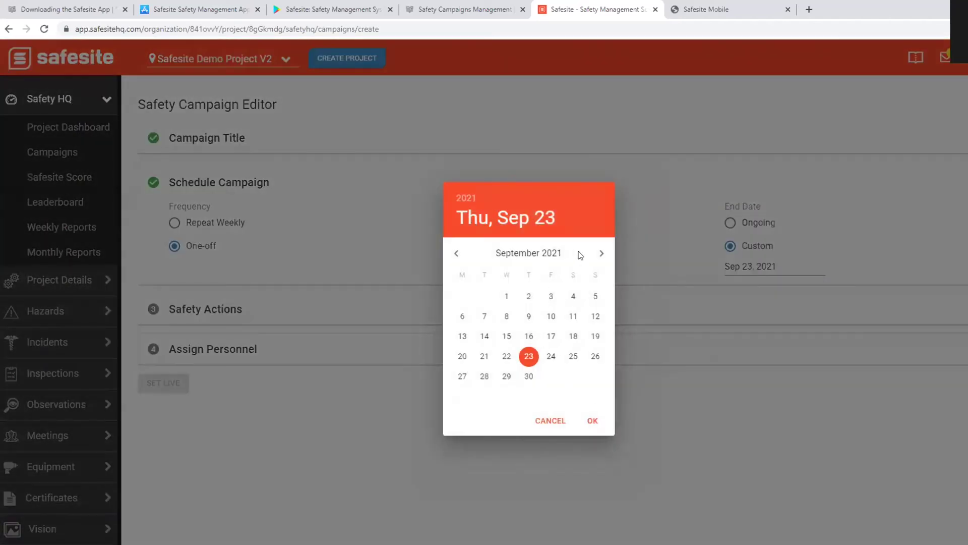
click(602, 253)
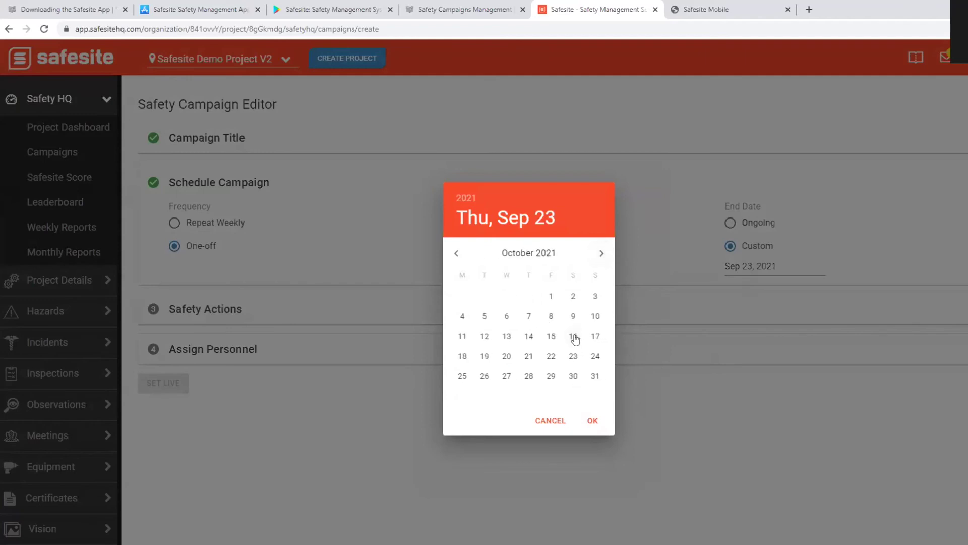
click(574, 336)
click(593, 420)
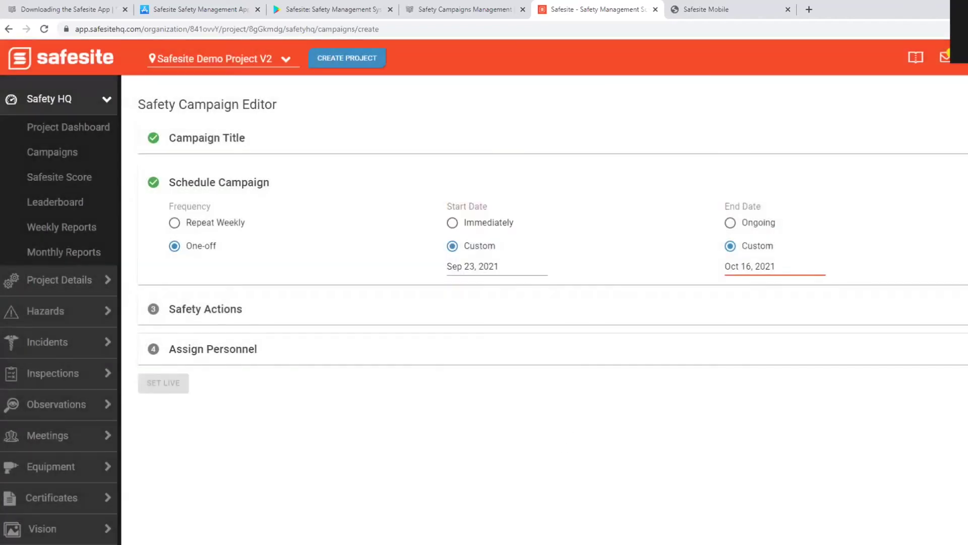
click(231, 311)
Step: Add a safety action of type Meetings and bring up its template list
click(183, 275)
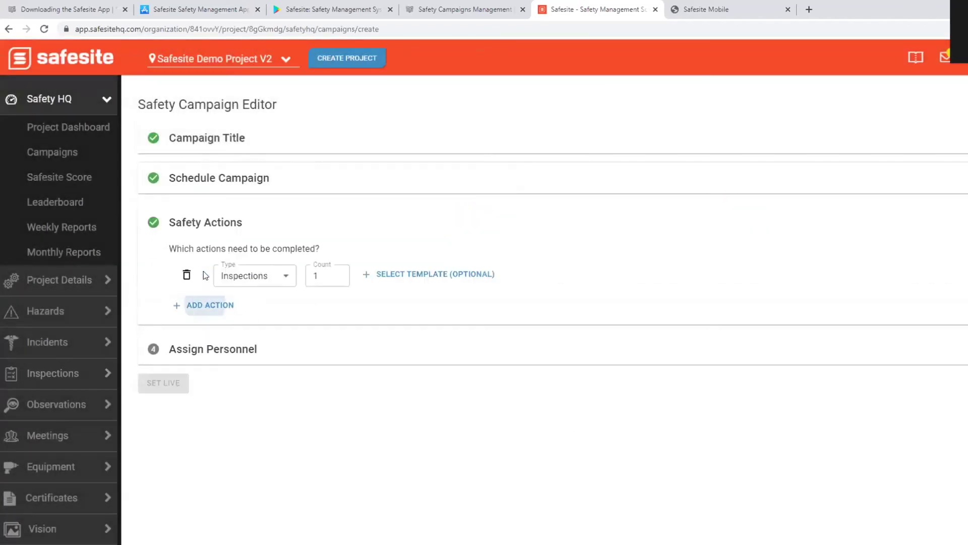
click(288, 281)
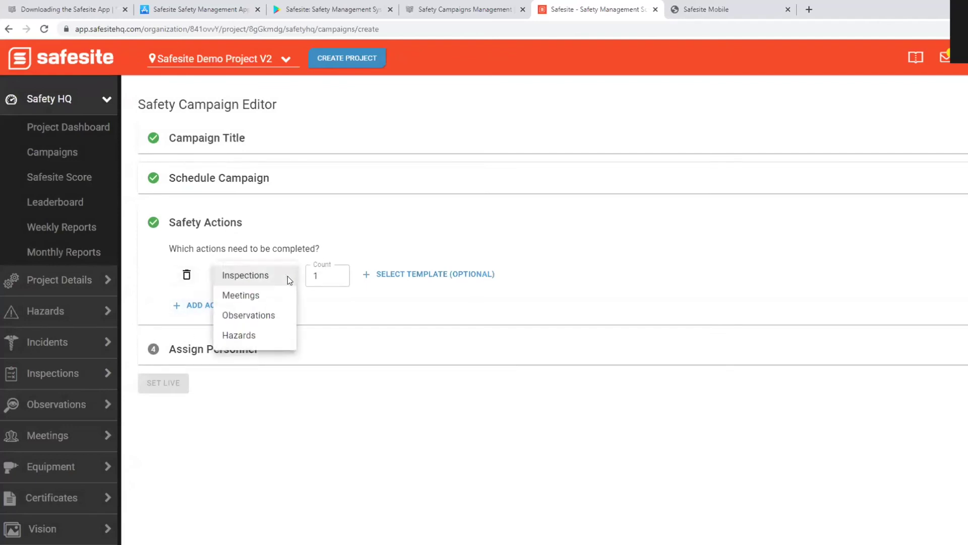
click(242, 295)
click(402, 275)
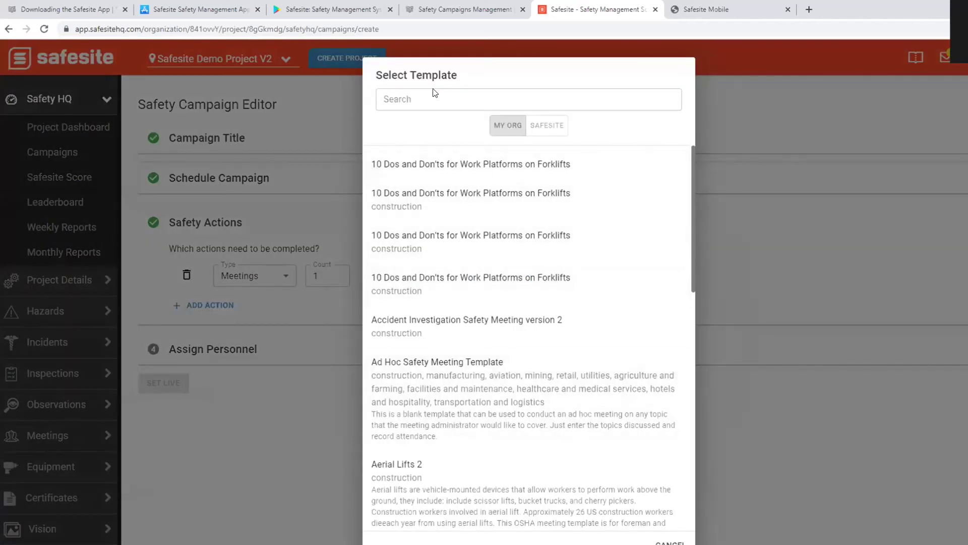
Step: Choose Safesite's Accident Investigation Safety Meeting template after a fruitless 'vehicle' search
click(555, 125)
click(445, 95)
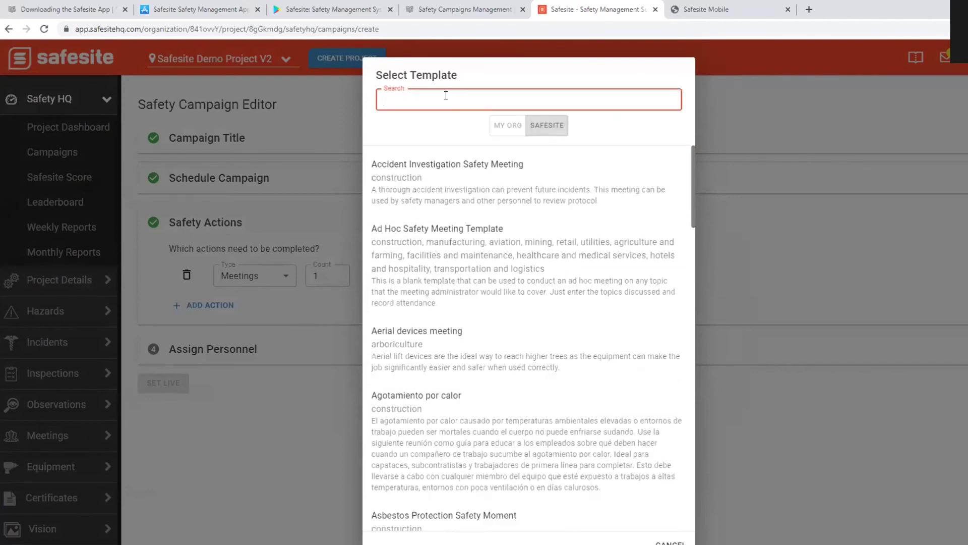
text(vehicle)
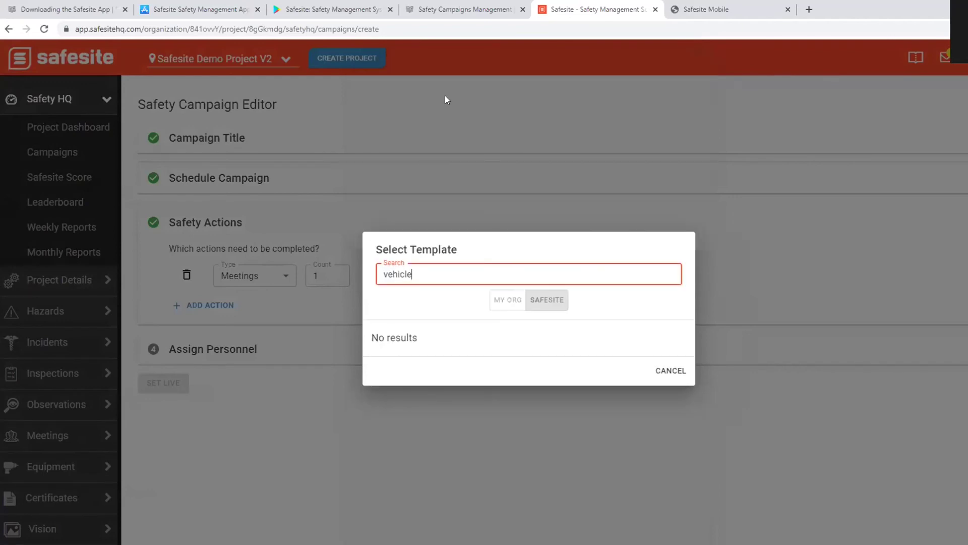
key(BackSpace)
key(BackSpace)
key(BackSpace)
key(BackSpace)
key(BackSpace)
key(BackSpace)
key(BackSpace)
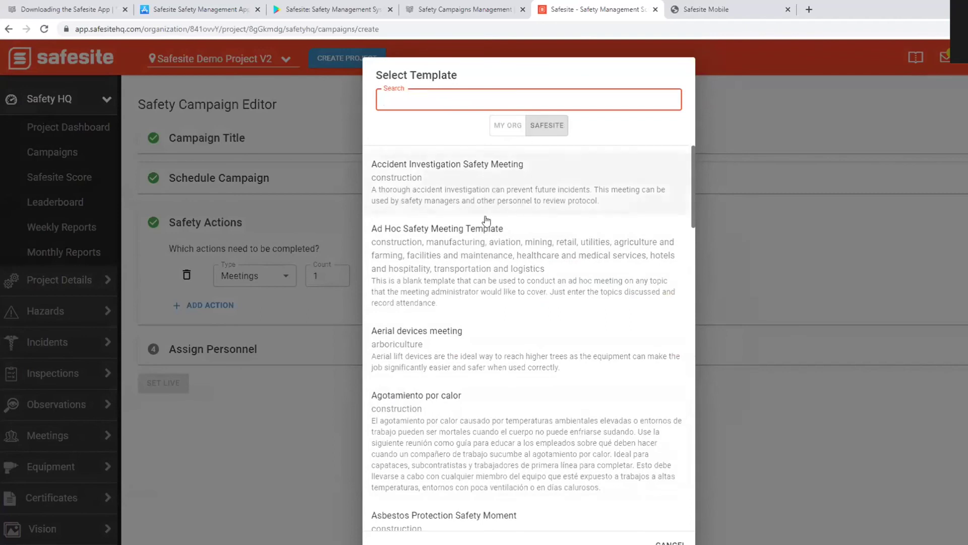
click(483, 178)
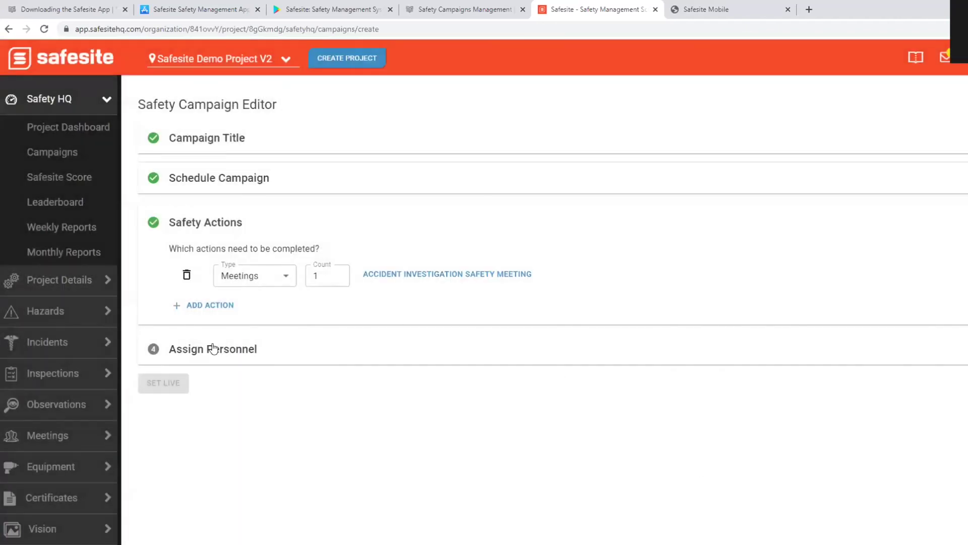
Step: Add one staff member under Assign Personnel and set the campaign live
click(245, 353)
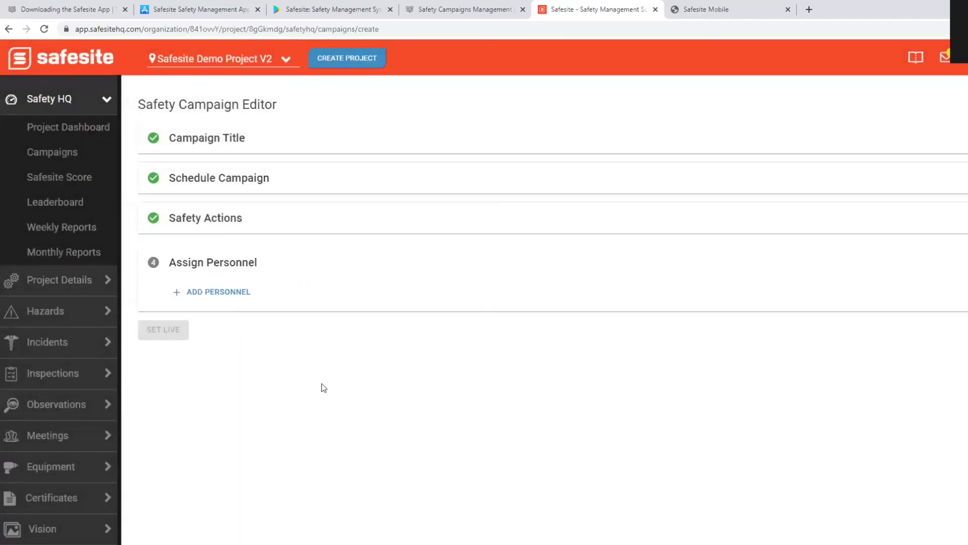
click(214, 294)
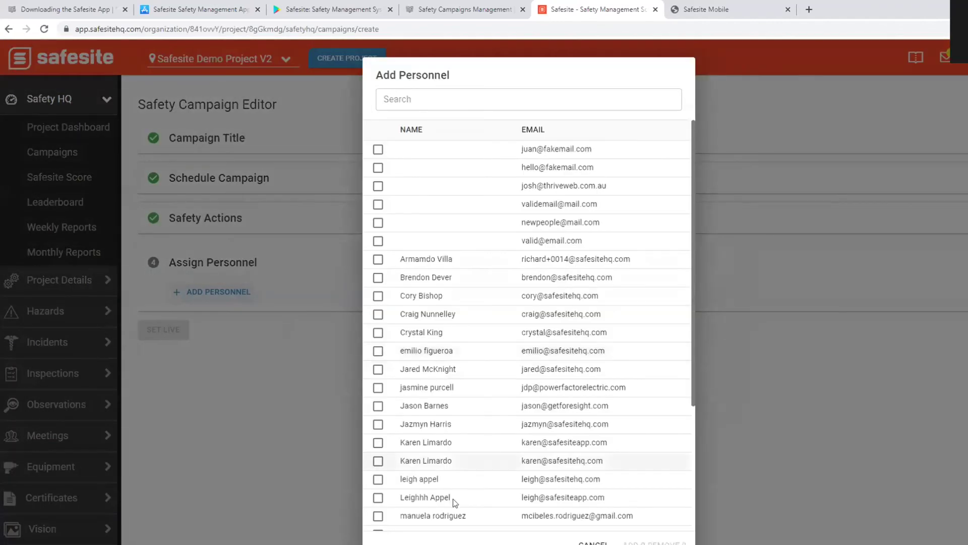
scroll(458, 468, down, 4)
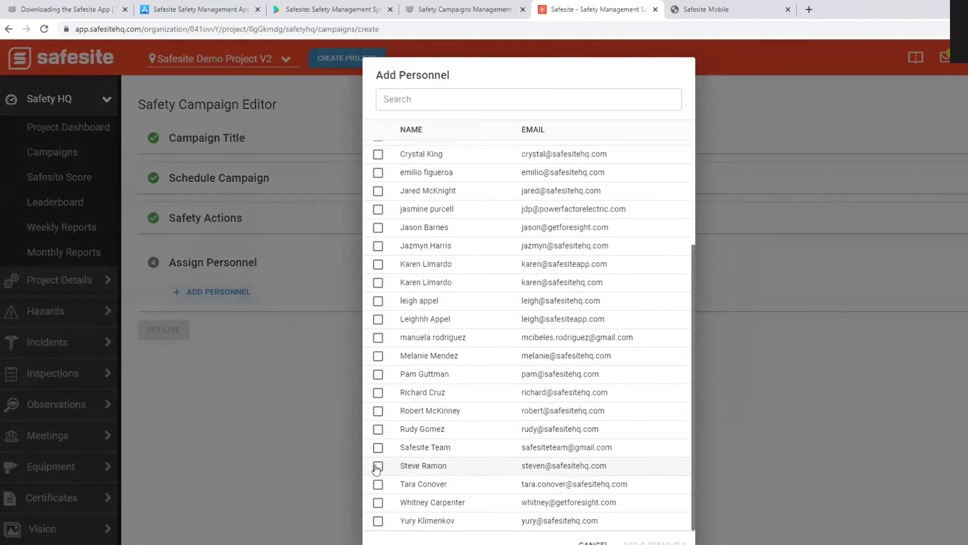
click(378, 466)
click(625, 542)
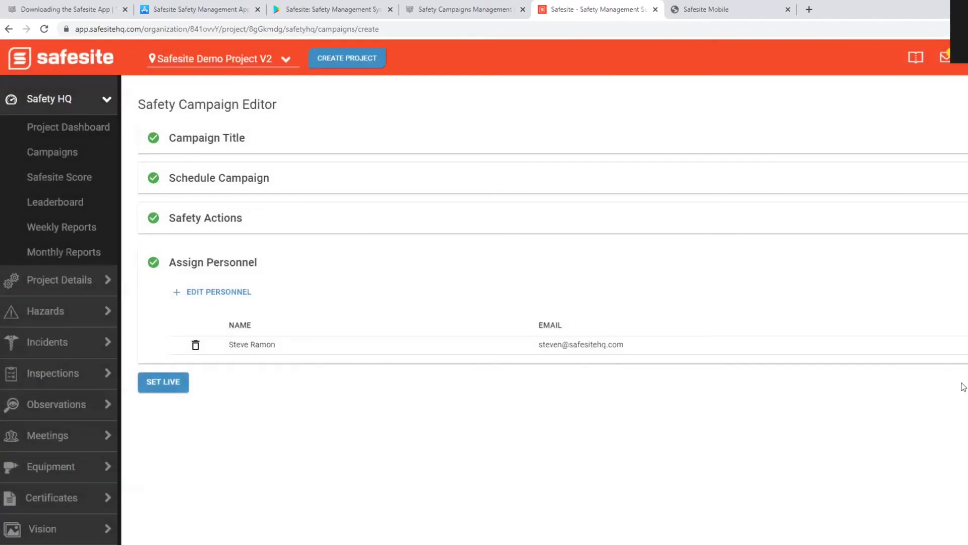
click(163, 388)
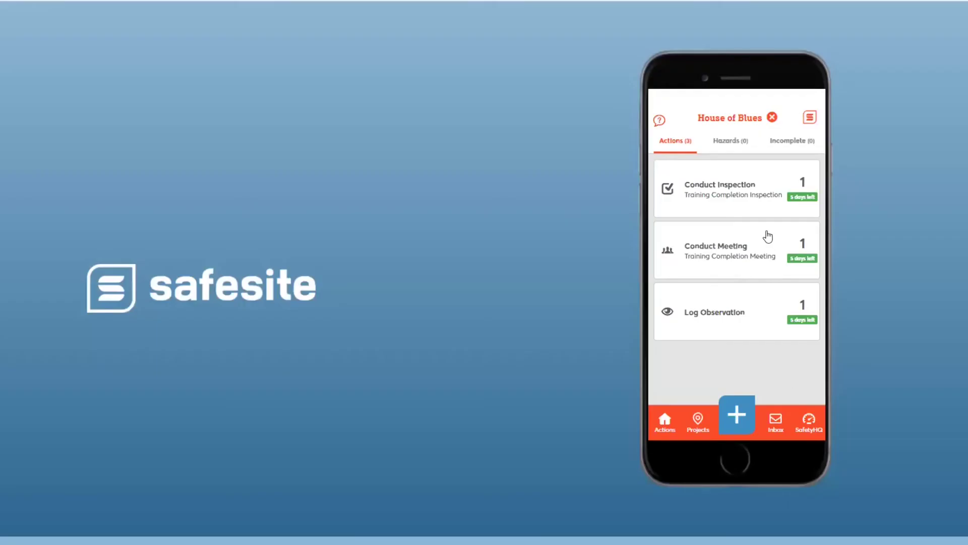
Step: In the mobile app, switch to Safesite Demo Project V2 and refresh its actions
click(772, 117)
click(740, 116)
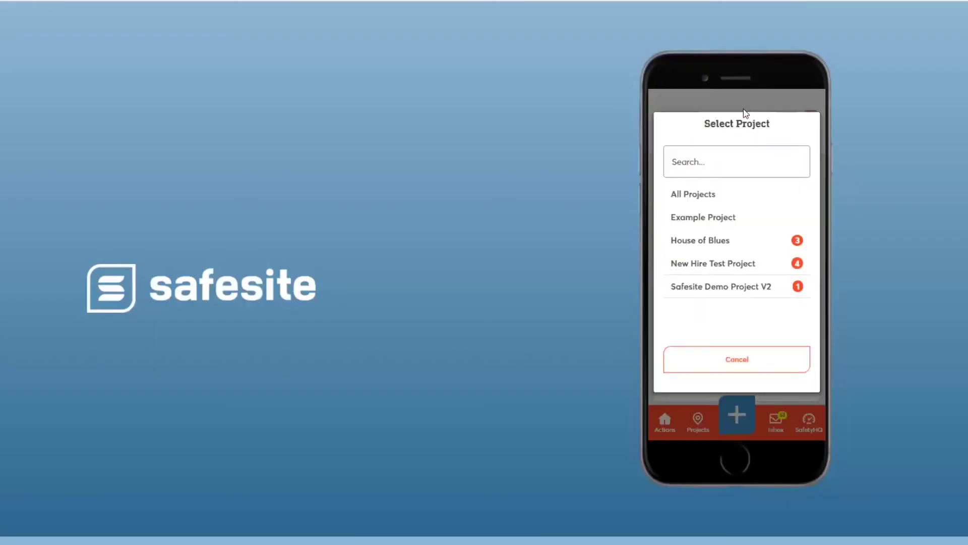
click(710, 286)
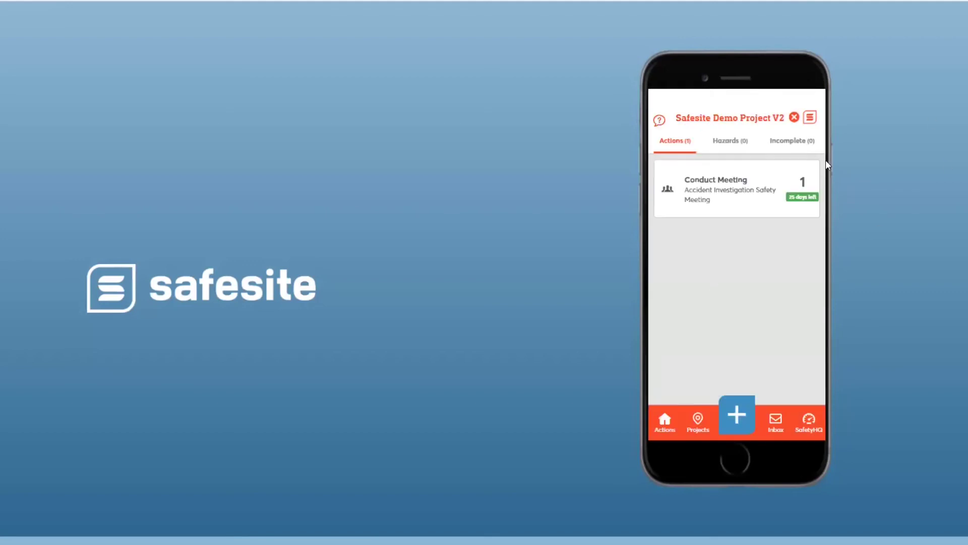
click(809, 119)
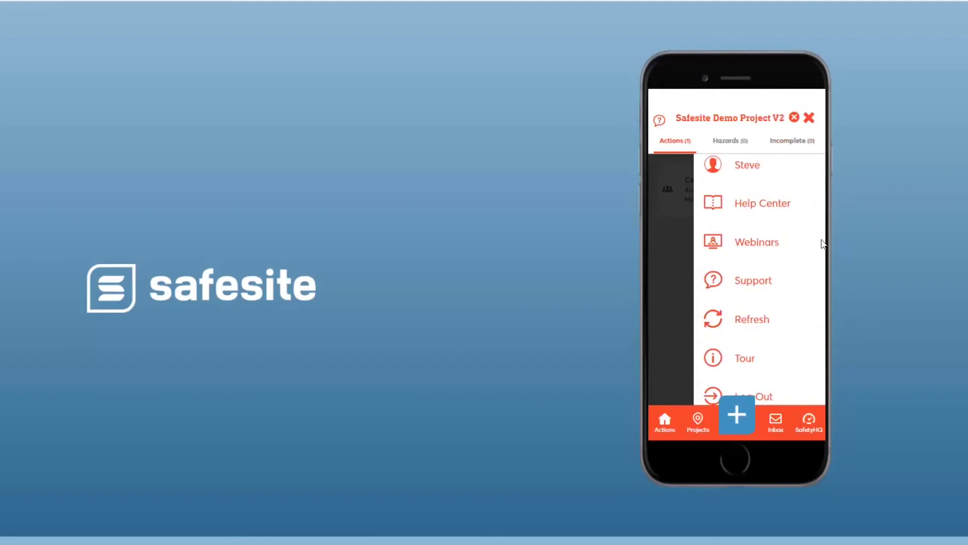
click(748, 334)
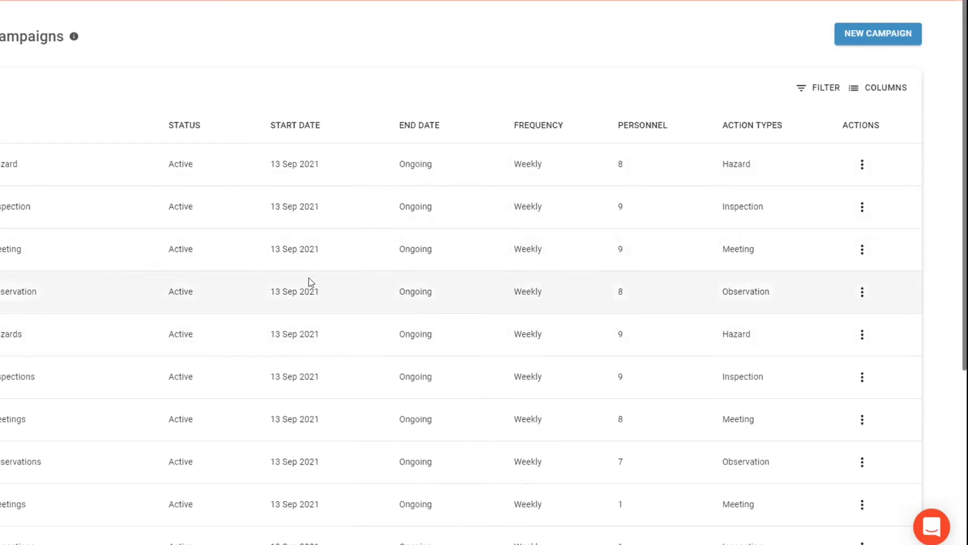
Step: Open the Weekly Hazard row from the Campaigns table in the Campaign Editor
click(862, 165)
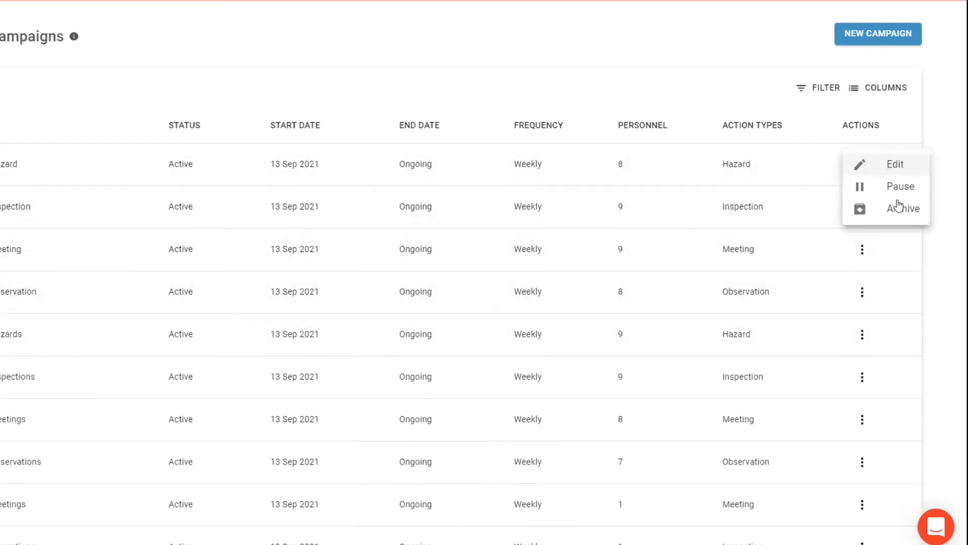
click(60, 164)
scroll(214, 307, down, 3)
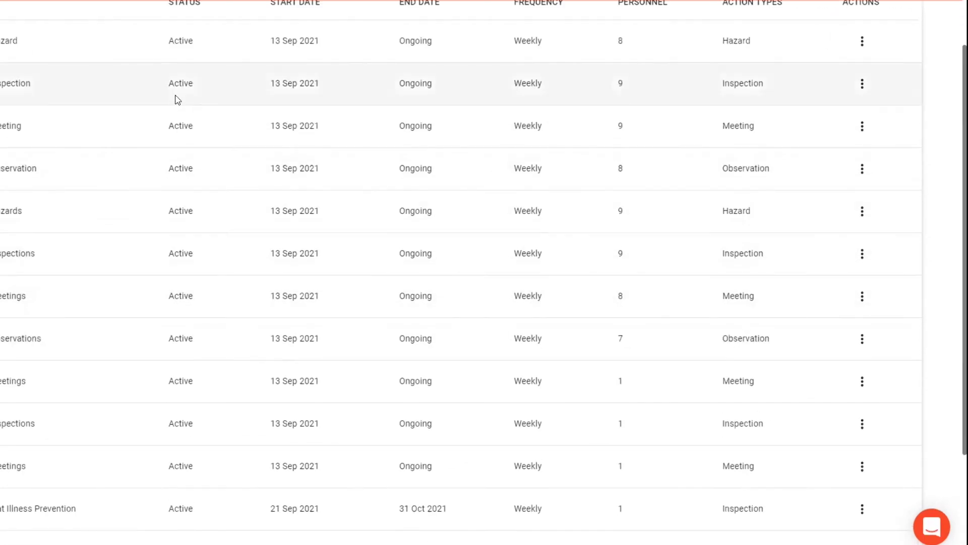
scroll(152, 283, down, 3)
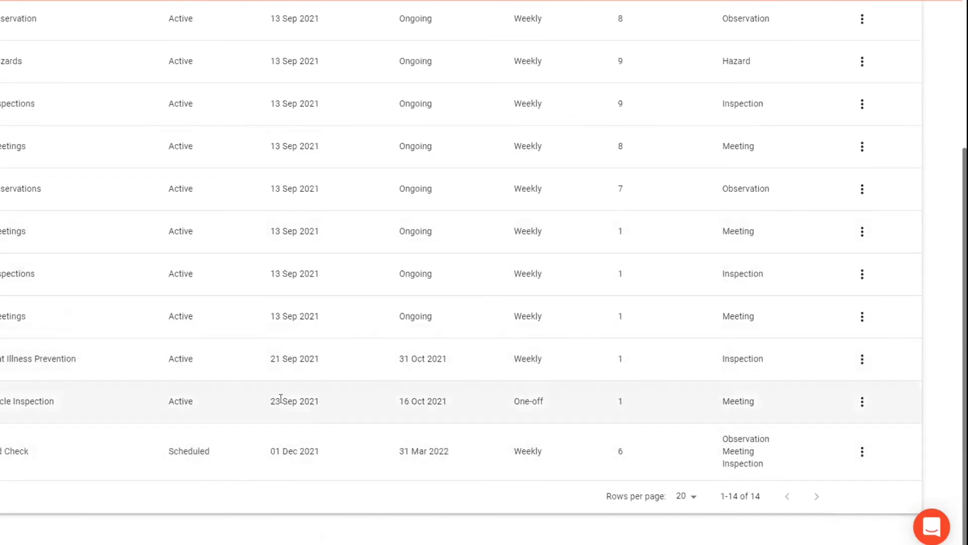
scroll(285, 396, up, 5)
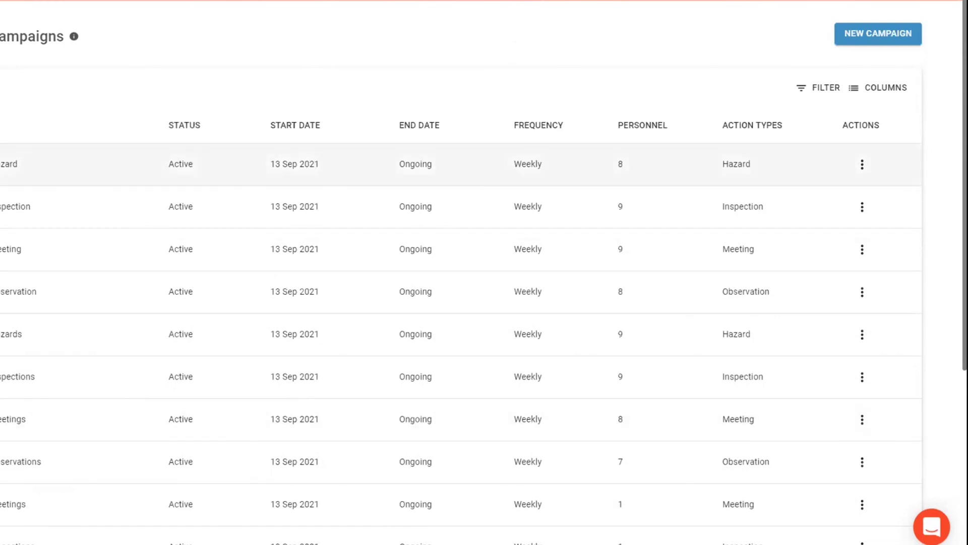
click(6, 164)
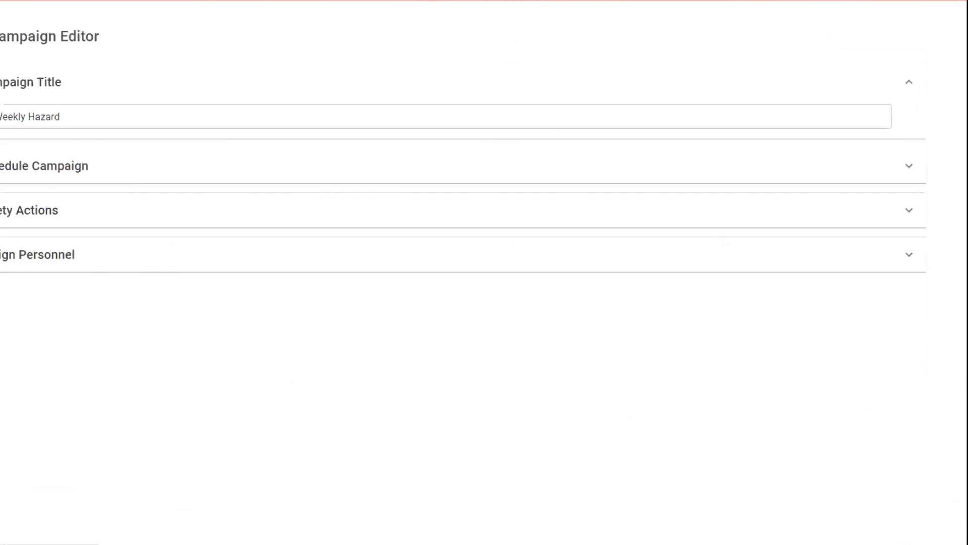
Step: Set the Weekly Hazard campaign's schedule to a custom end date of 22 September 2021
click(6, 165)
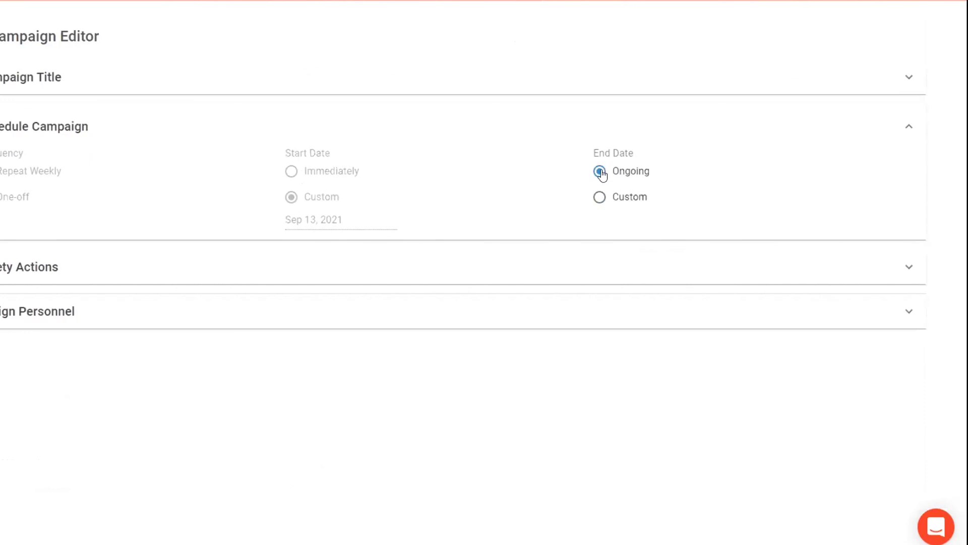
click(599, 202)
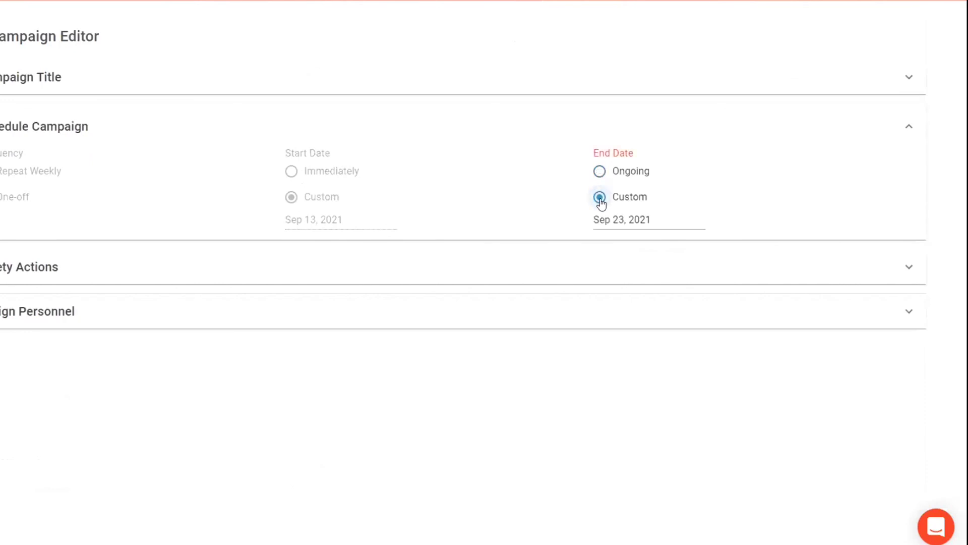
click(598, 219)
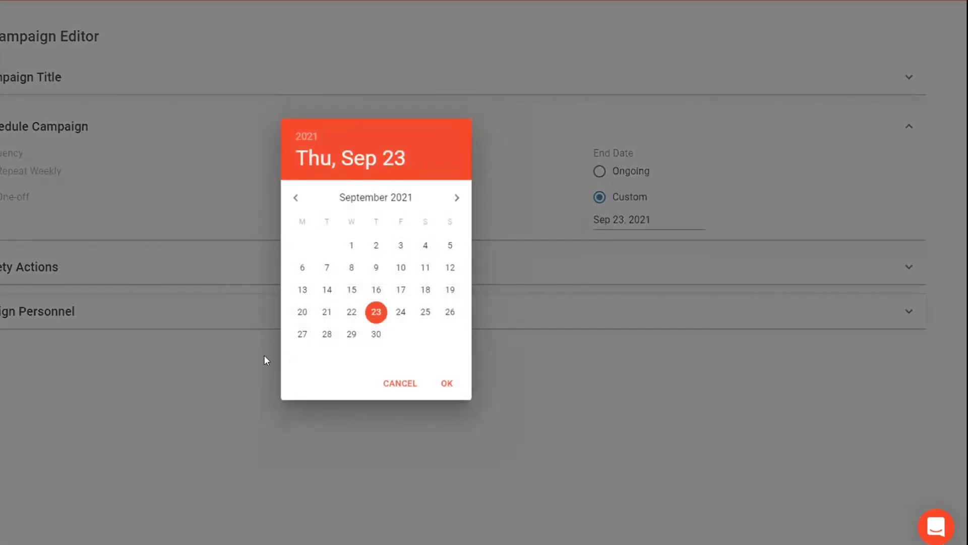
click(352, 311)
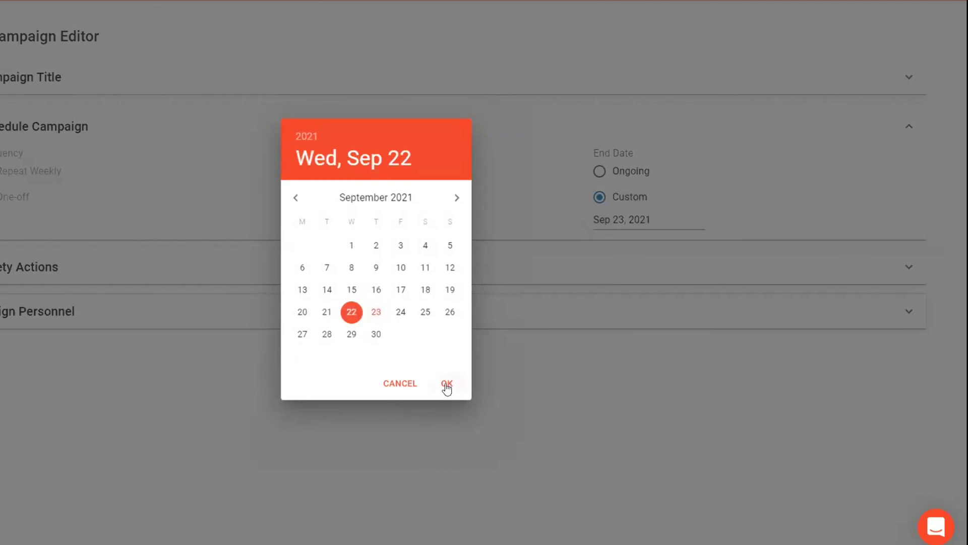
click(447, 385)
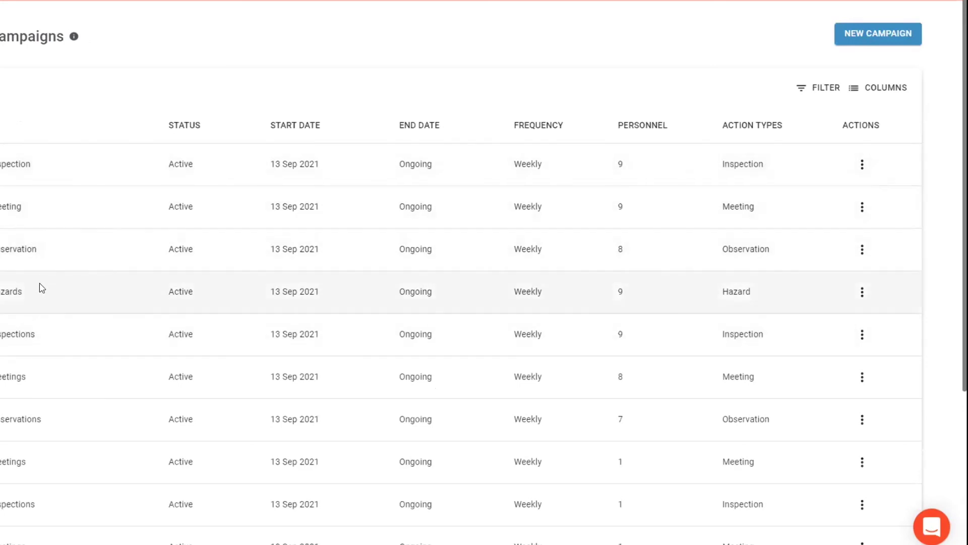
click(454, 164)
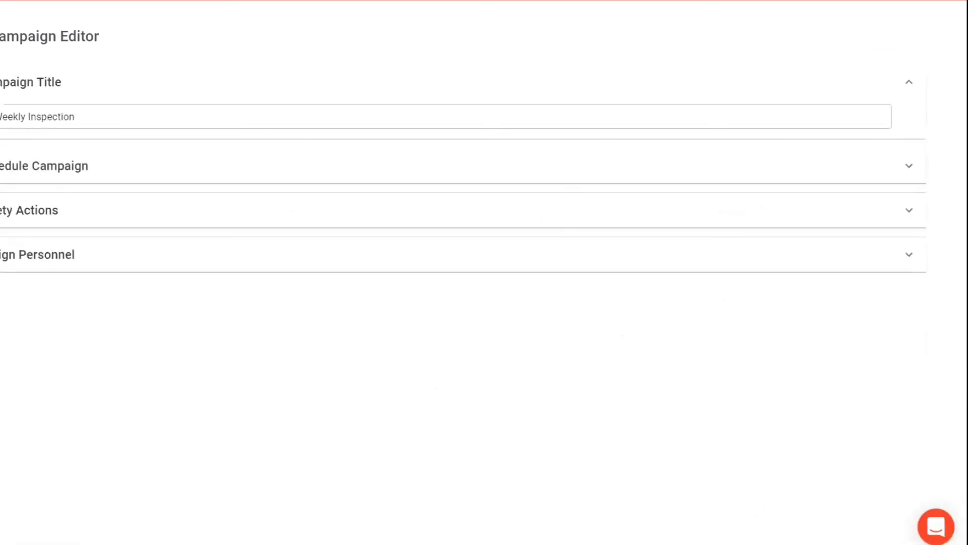
key(alt+Left)
scroll(281, 429, down, 4)
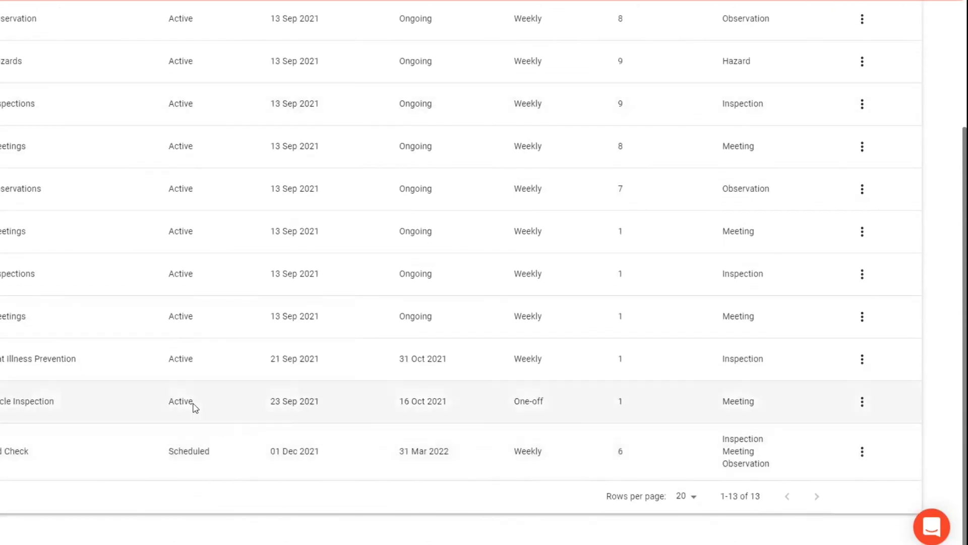
scroll(242, 457, up, 5)
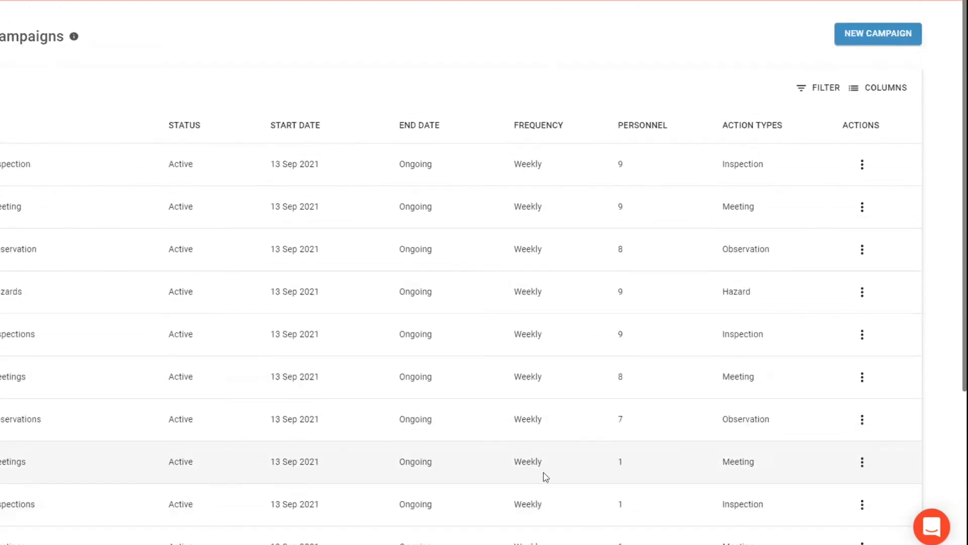
scroll(807, 515, down, 4)
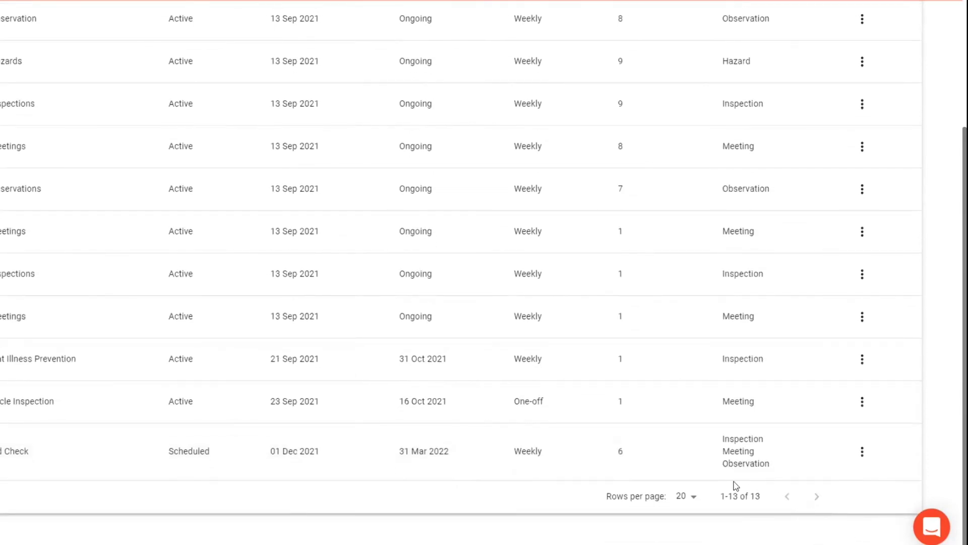
scroll(719, 484, up, 5)
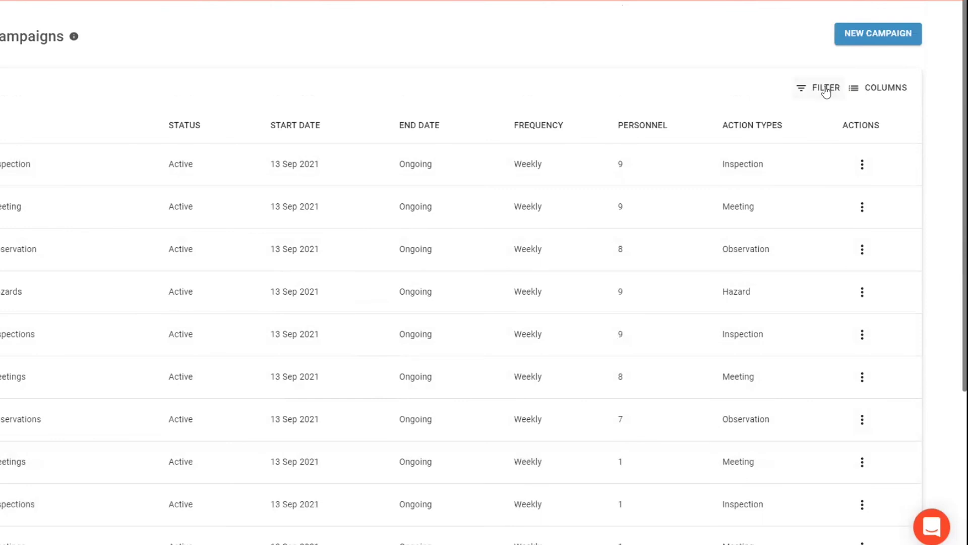
Step: Add Completed to the campaign list's Status filter so completed campaigns appear
click(825, 89)
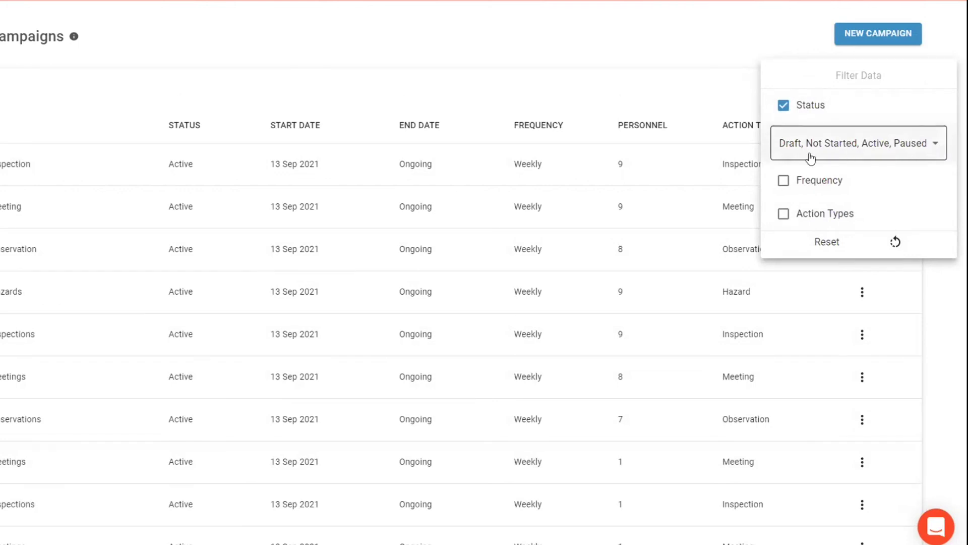
click(936, 146)
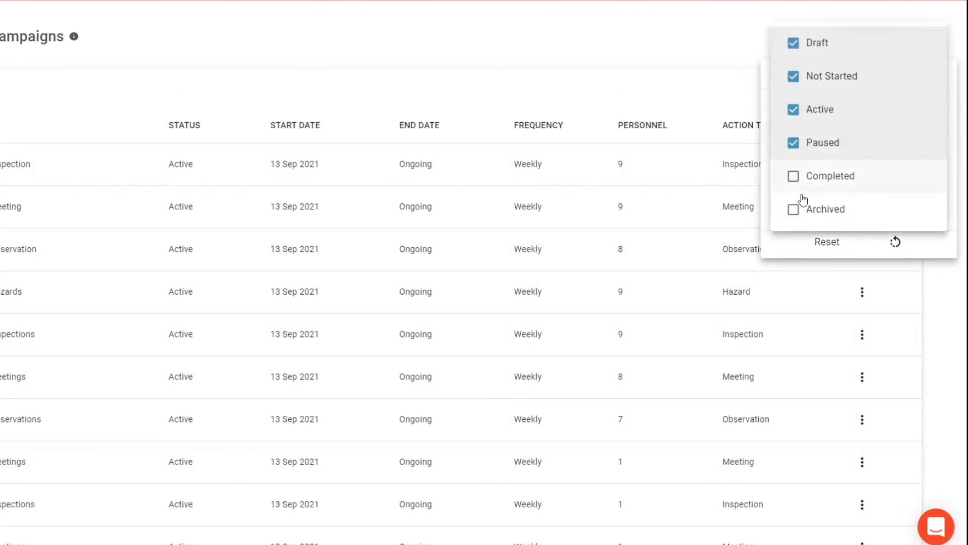
click(792, 177)
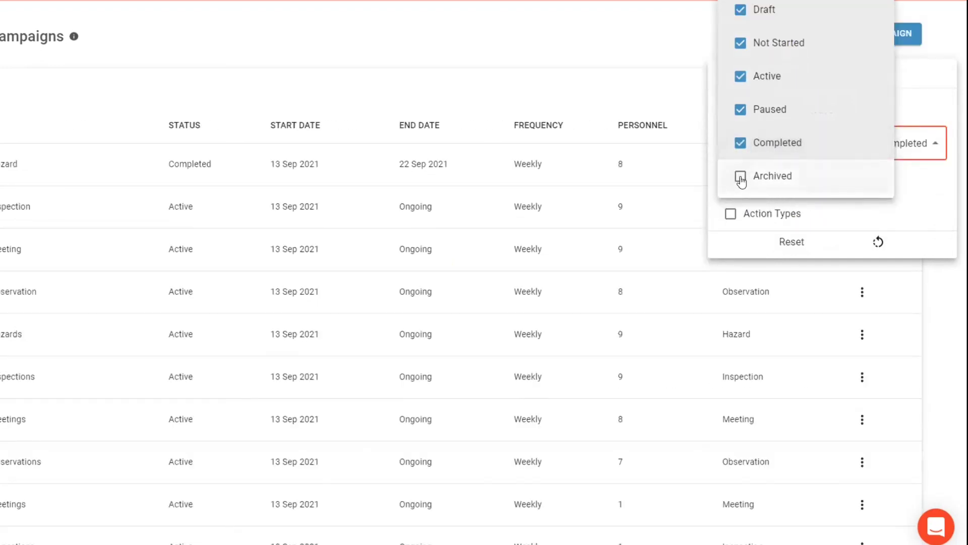
click(346, 56)
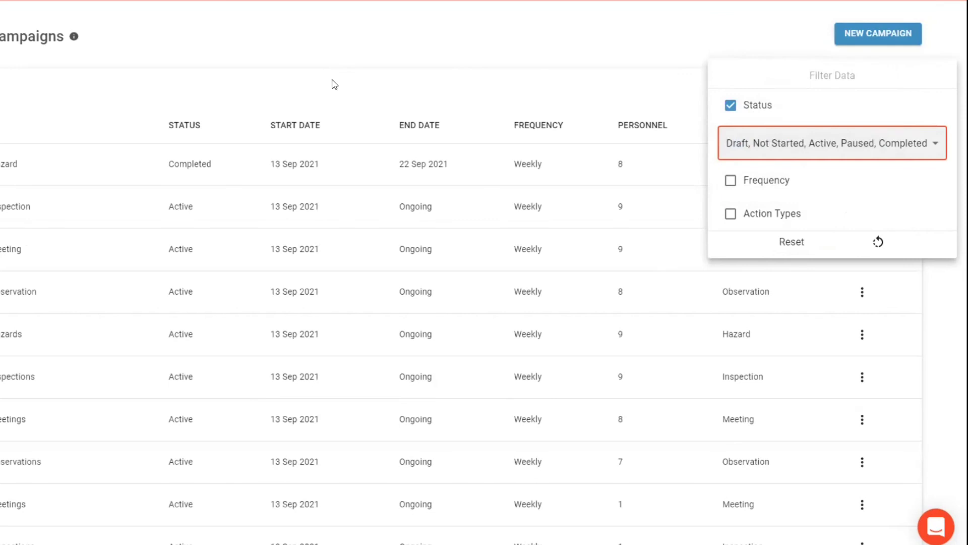
click(335, 85)
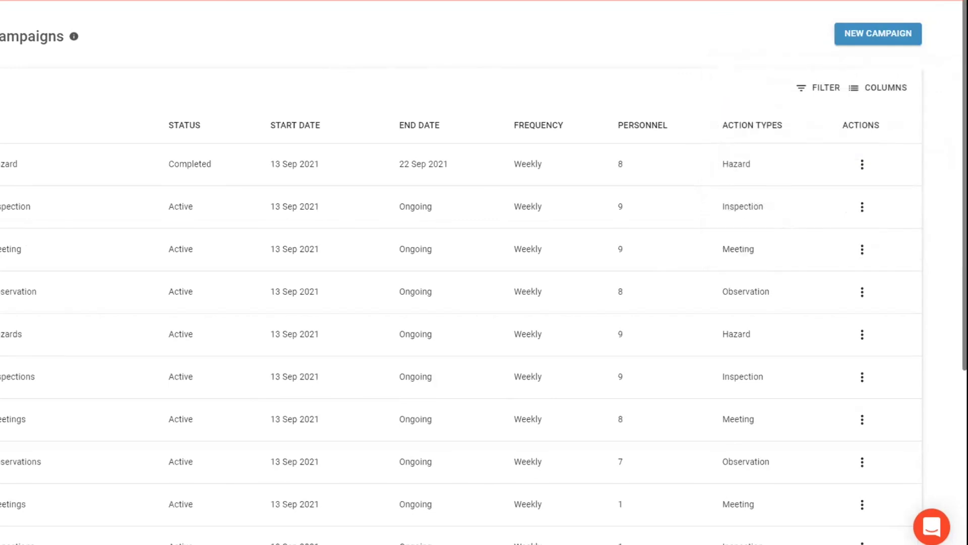